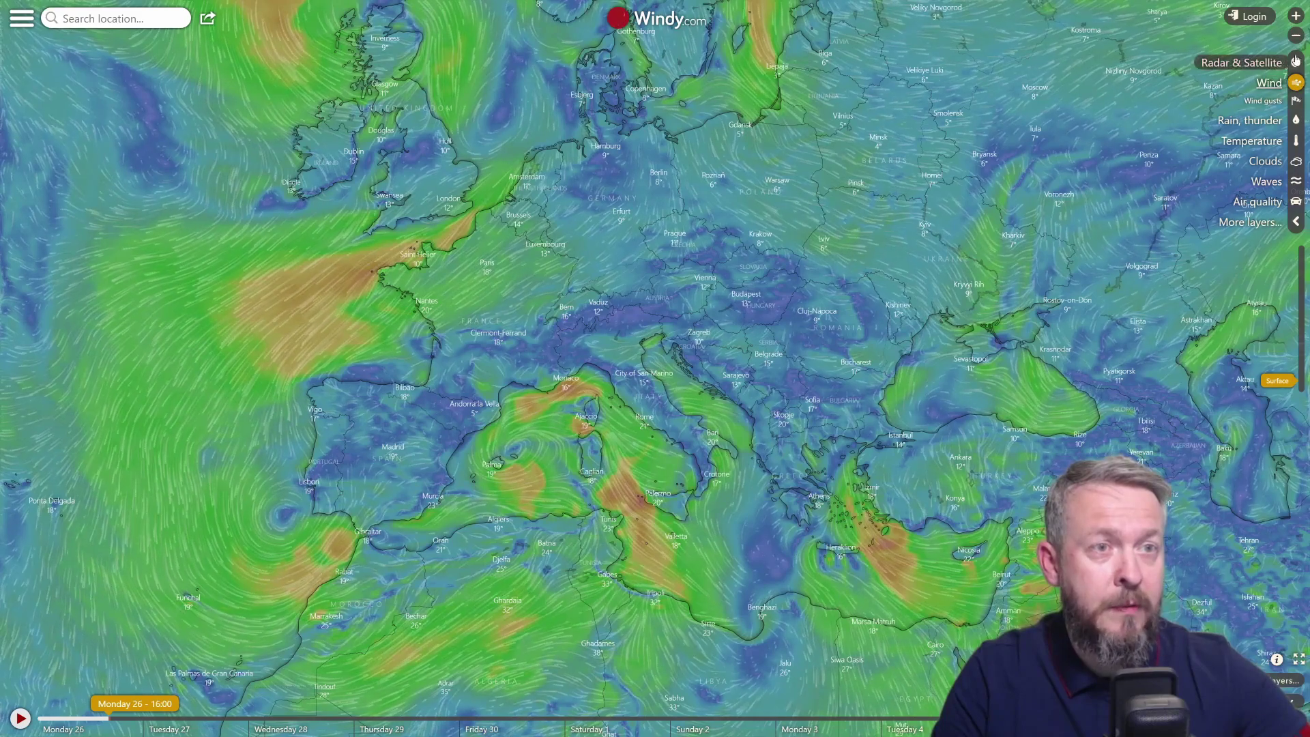
Cycle the Windy map through Rain, thunder, Clouds and Waves, ending on Air quality (PM2.5)
{"action": "mouse_move", "coordinate": [1295, 60]}
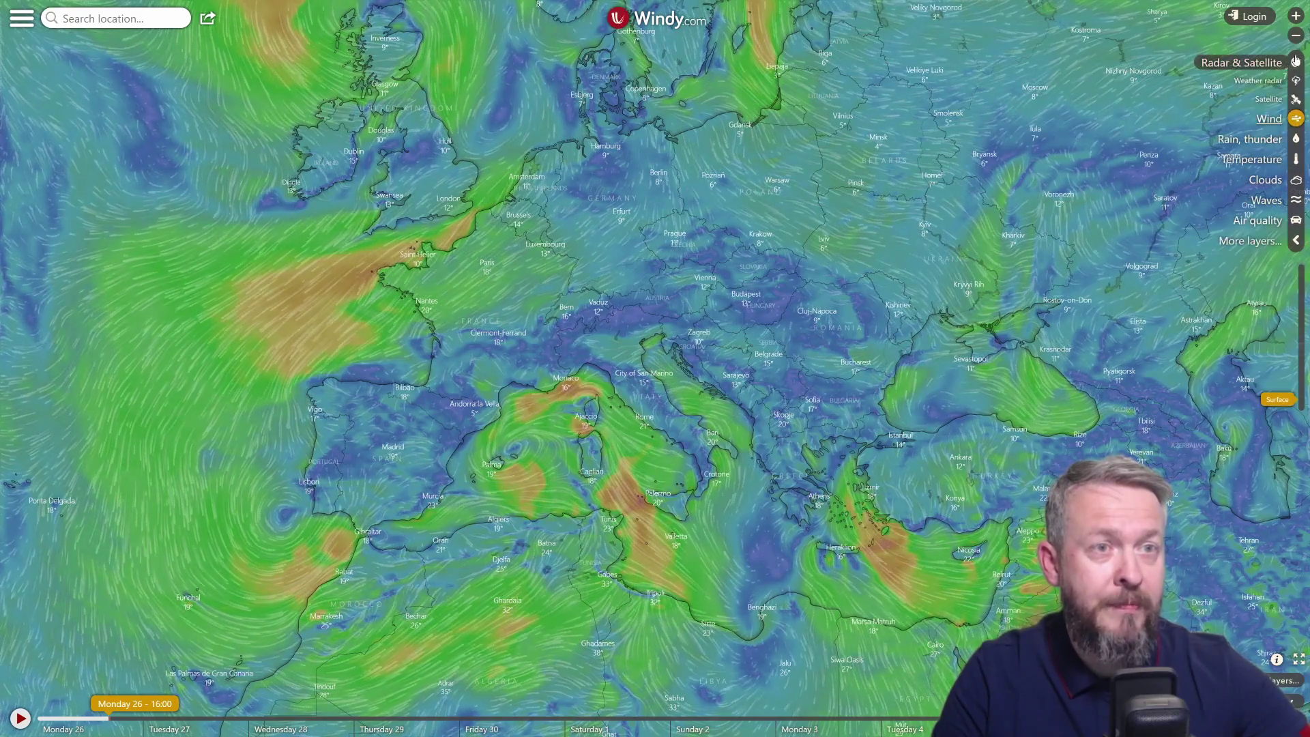
{"action": "left_click", "coordinate": [1295, 139]}
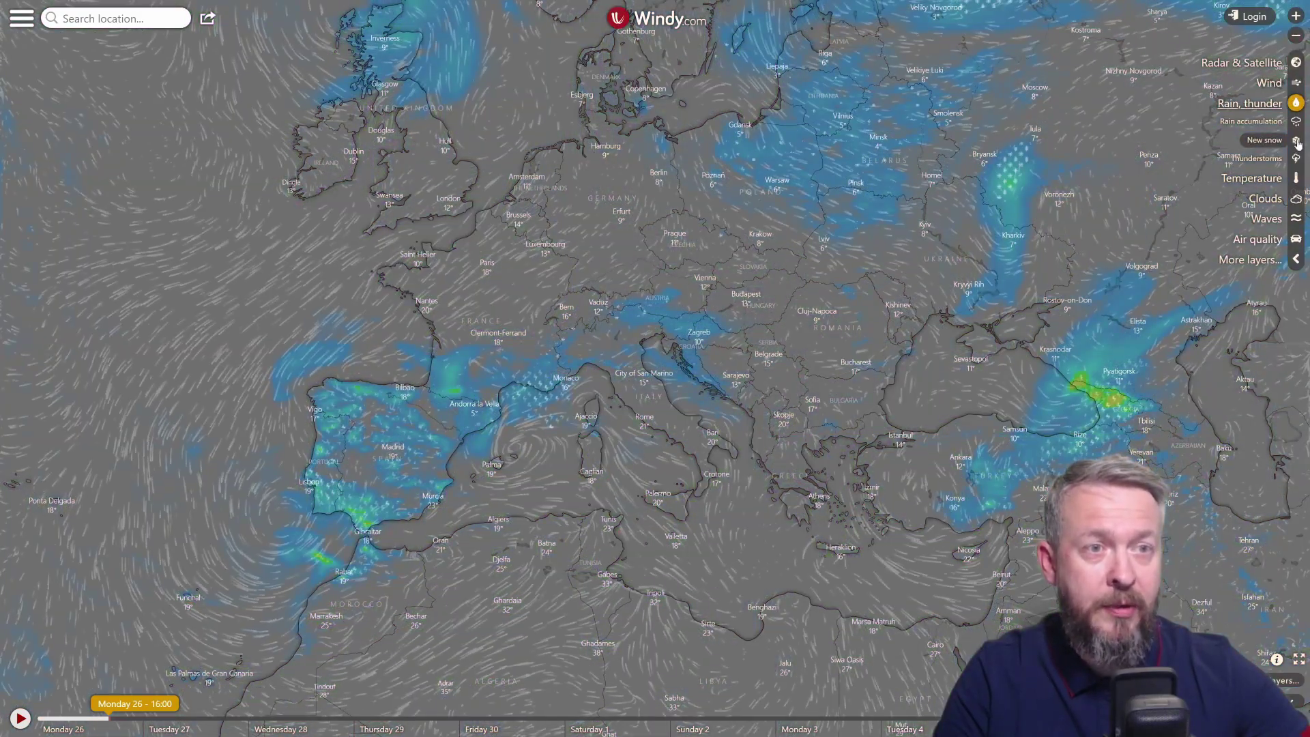
{"action": "left_click", "coordinate": [1296, 199]}
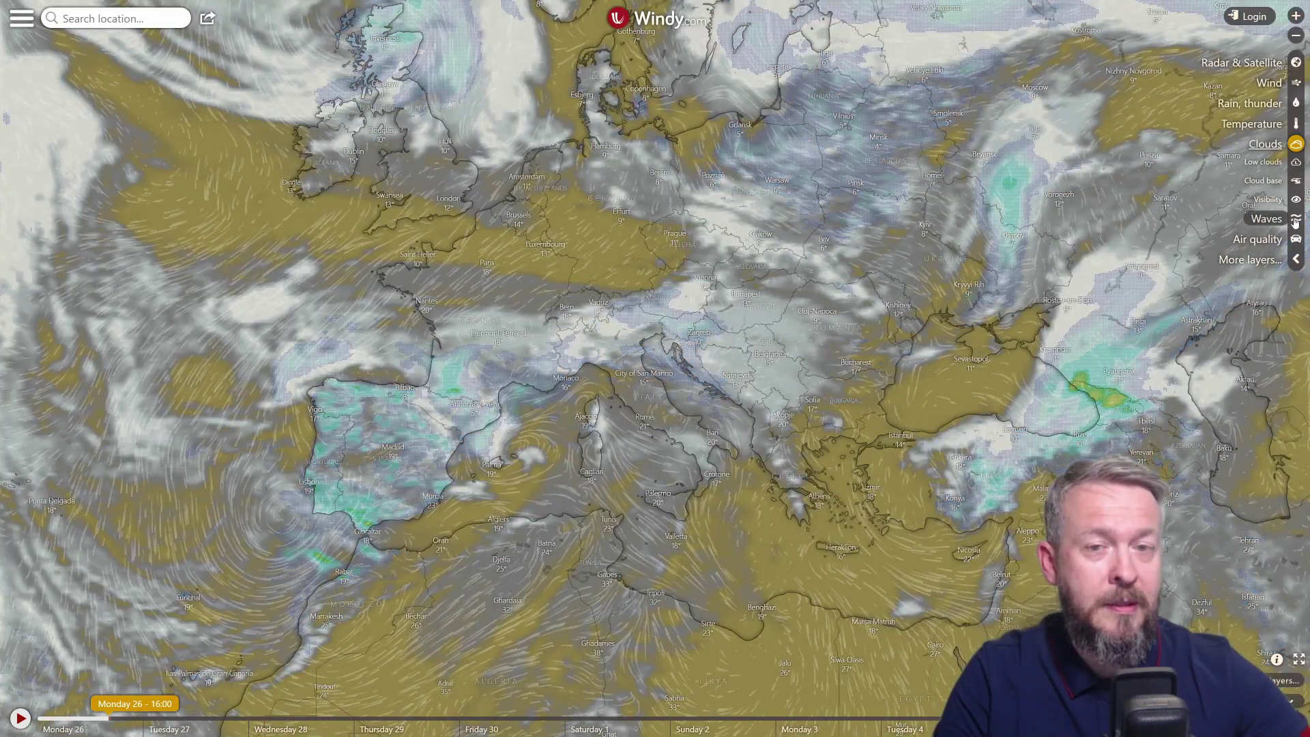
{"action": "left_click", "coordinate": [1296, 220]}
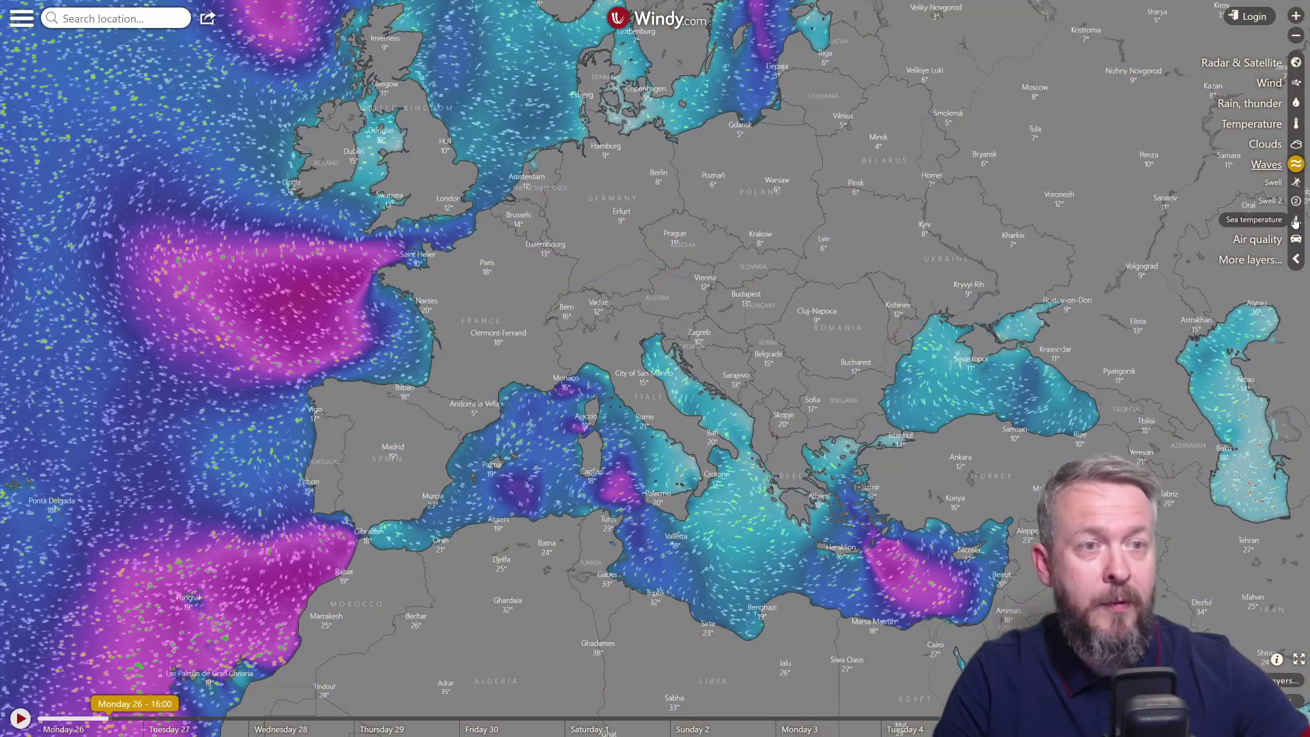
{"action": "left_click", "coordinate": [1296, 239]}
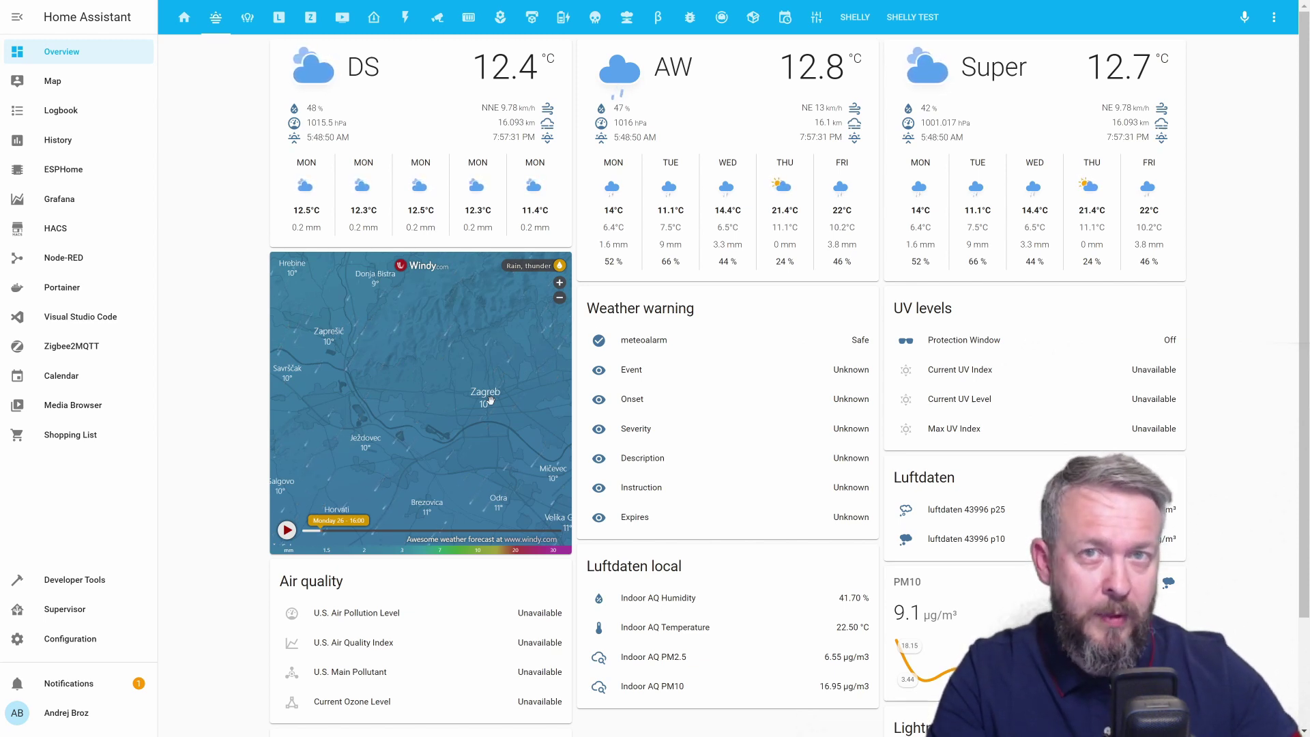
Switch the embedded Windy card to the Pressure layer and play its forecast to Tuesday 27 15:00
{"action": "left_click_drag", "start_coordinate": [490, 401], "coordinate": [428, 335]}
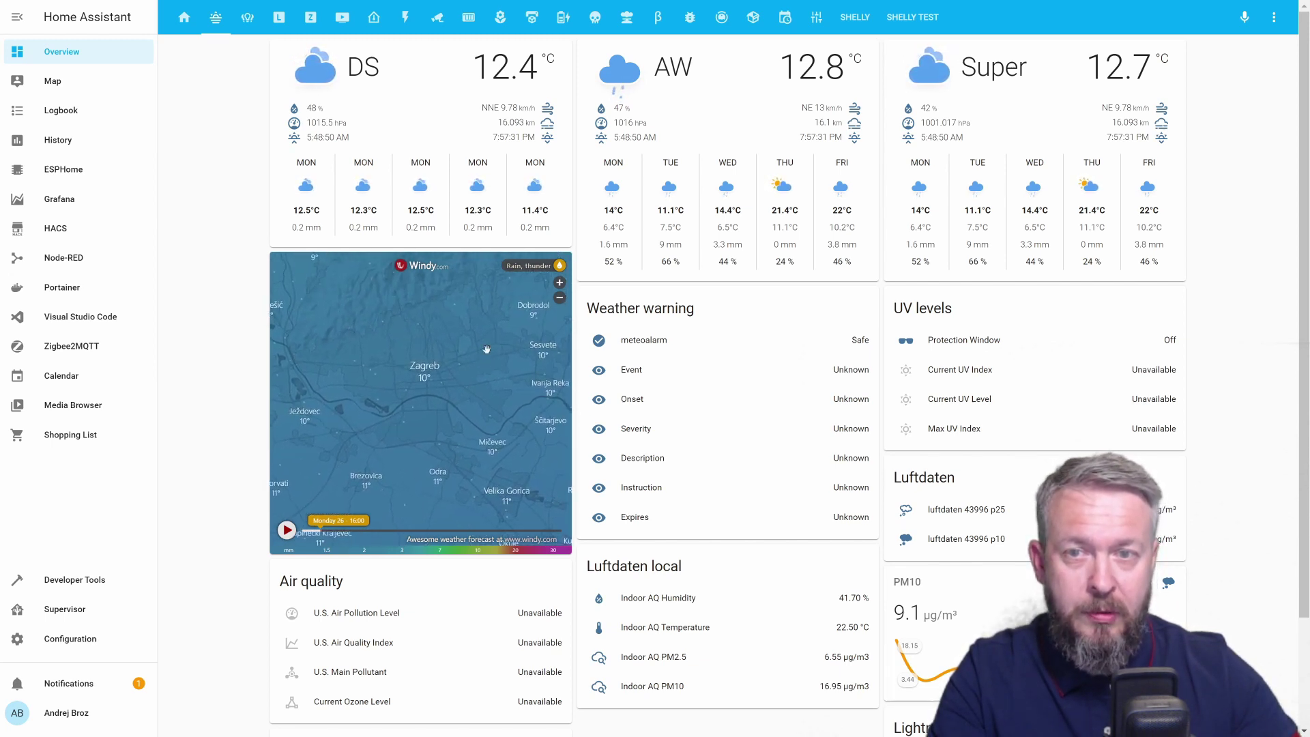
{"action": "left_click", "coordinate": [558, 265]}
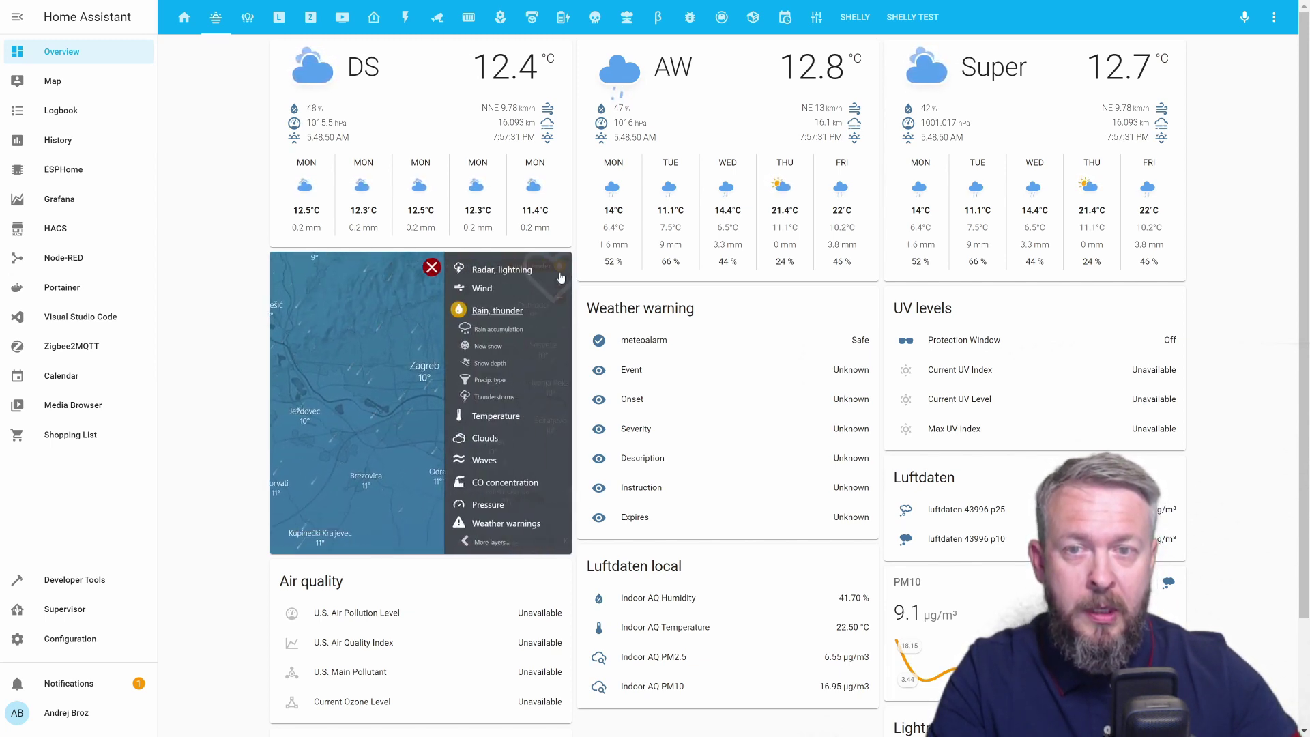
{"action": "left_click", "coordinate": [496, 331]}
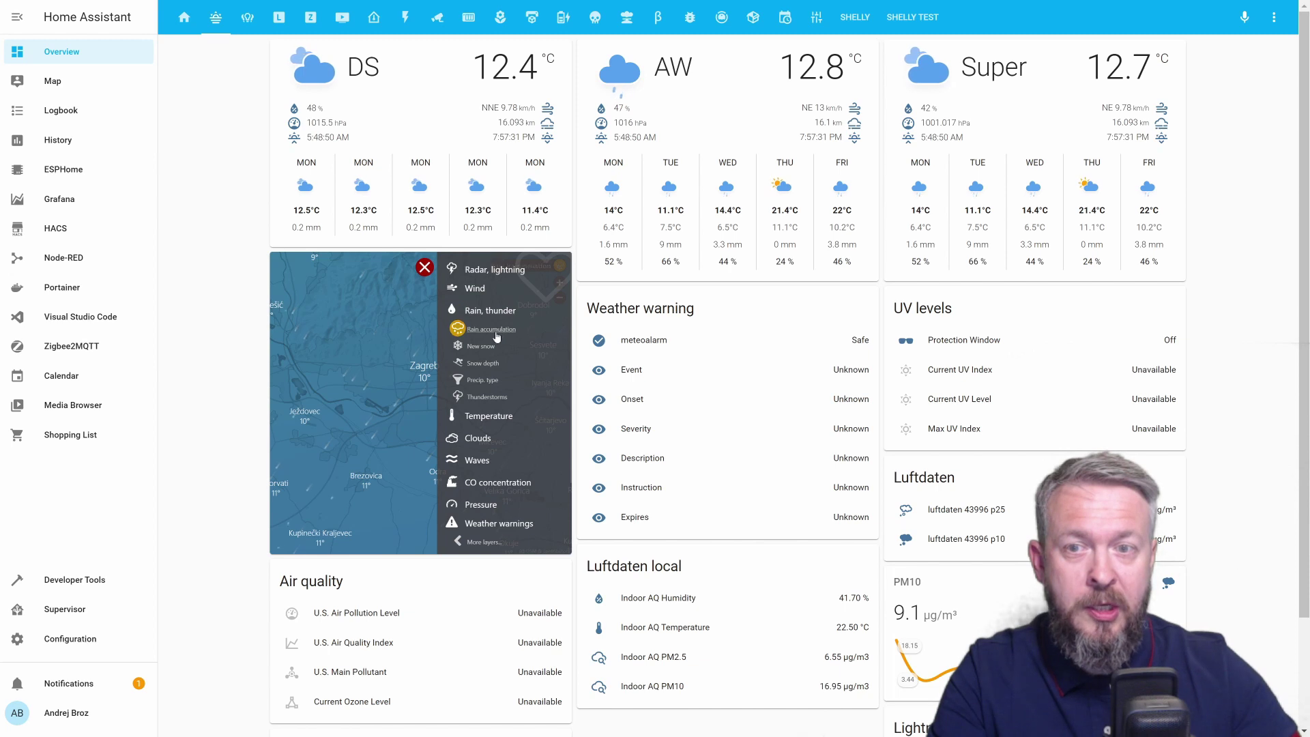
{"action": "left_click", "coordinate": [480, 418]}
{"action": "left_click", "coordinate": [480, 412]}
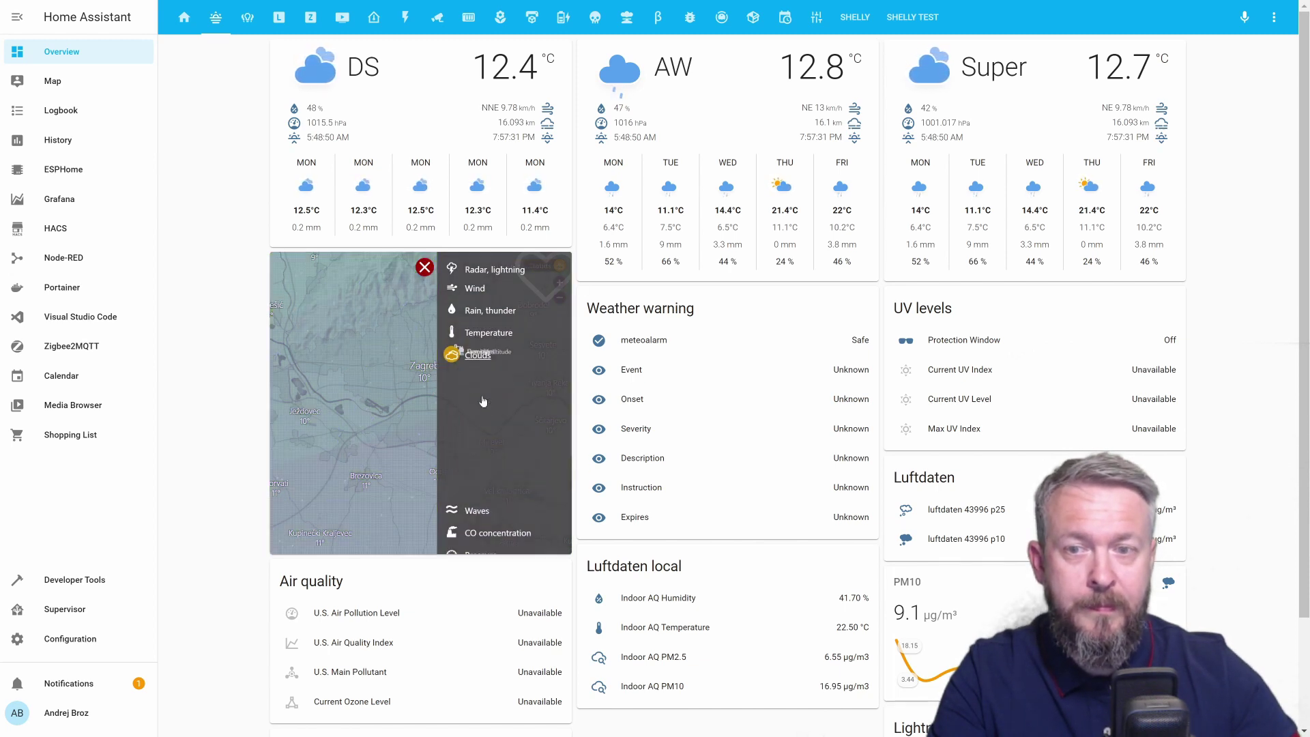
{"action": "scroll", "coordinate": [489, 501], "scroll_direction": "down", "scroll_amount": 1}
{"action": "left_click", "coordinate": [501, 470]}
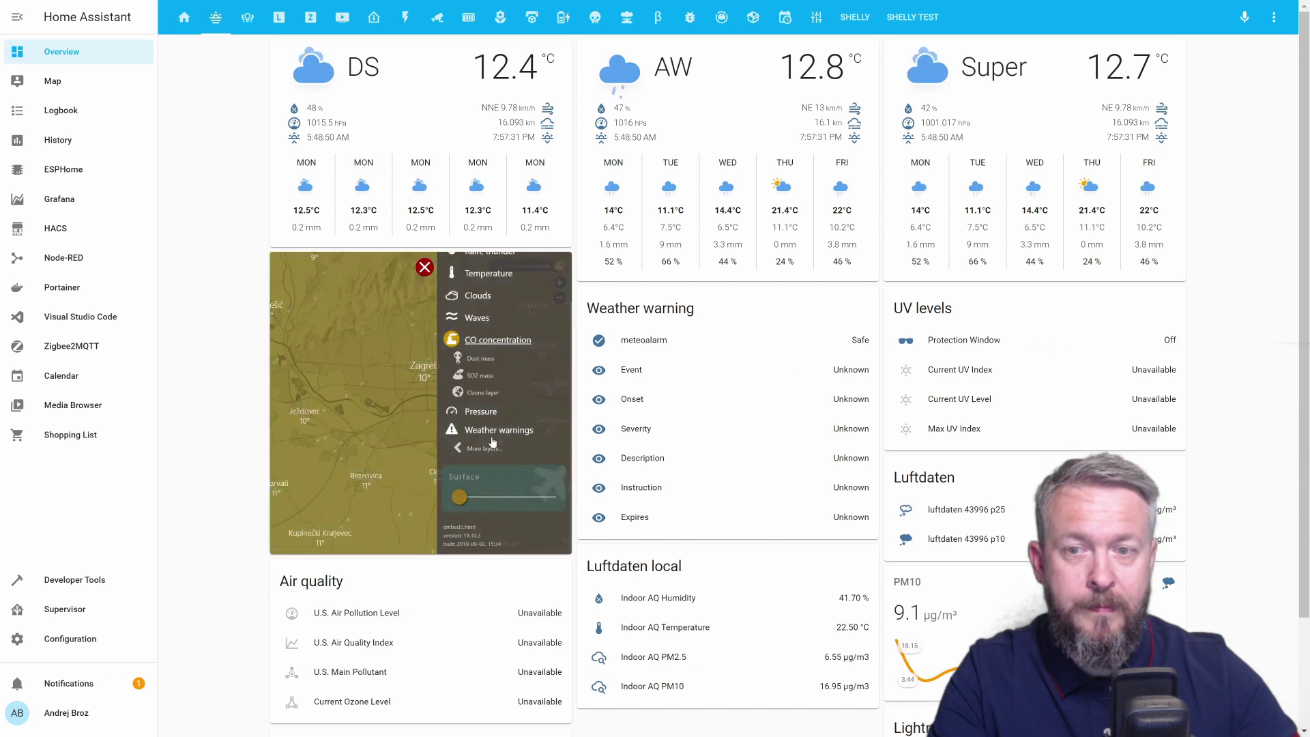
{"action": "left_click", "coordinate": [481, 411]}
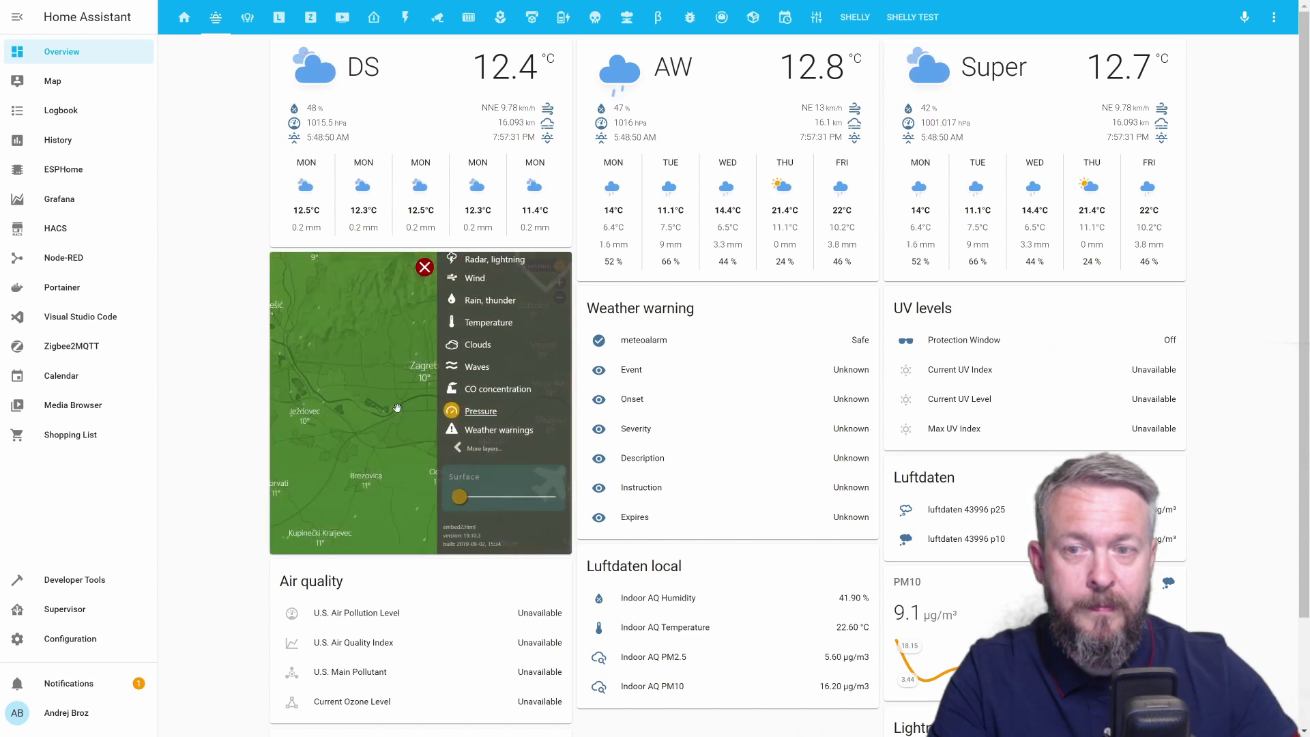
{"action": "left_click", "coordinate": [427, 268]}
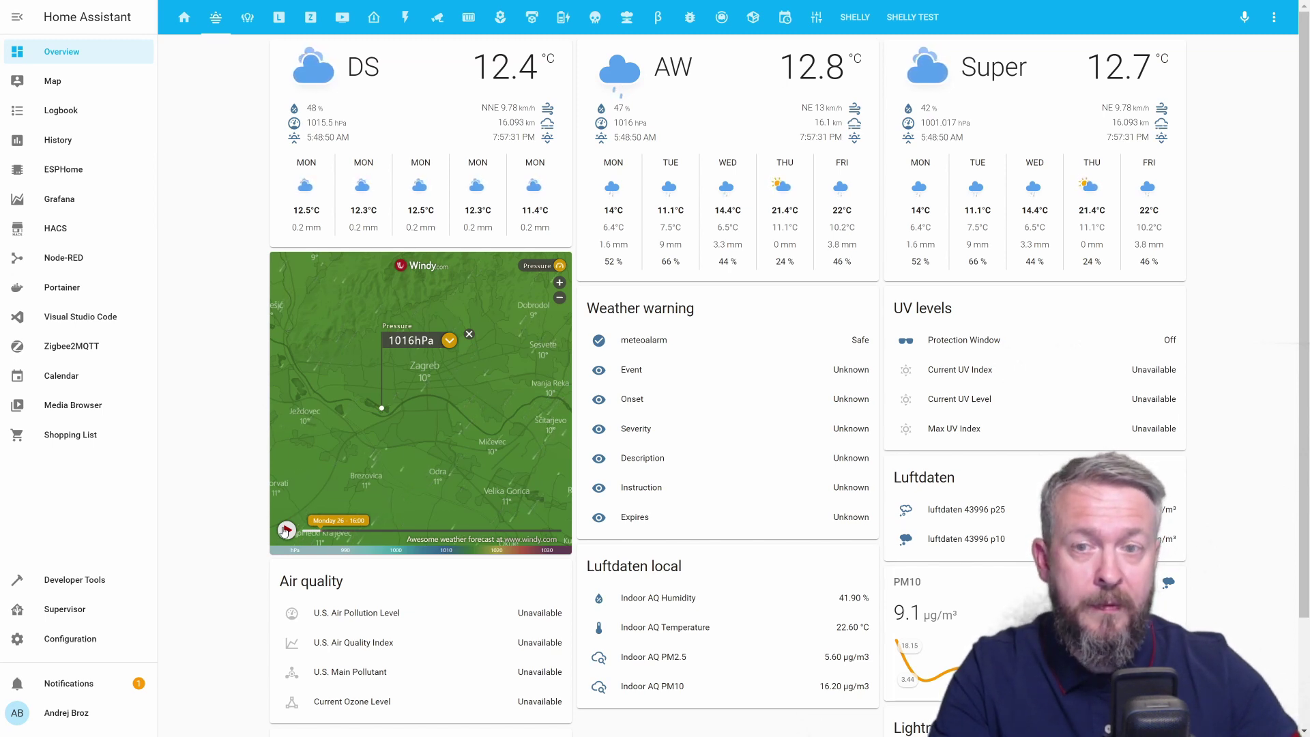
{"action": "left_click", "coordinate": [287, 530]}
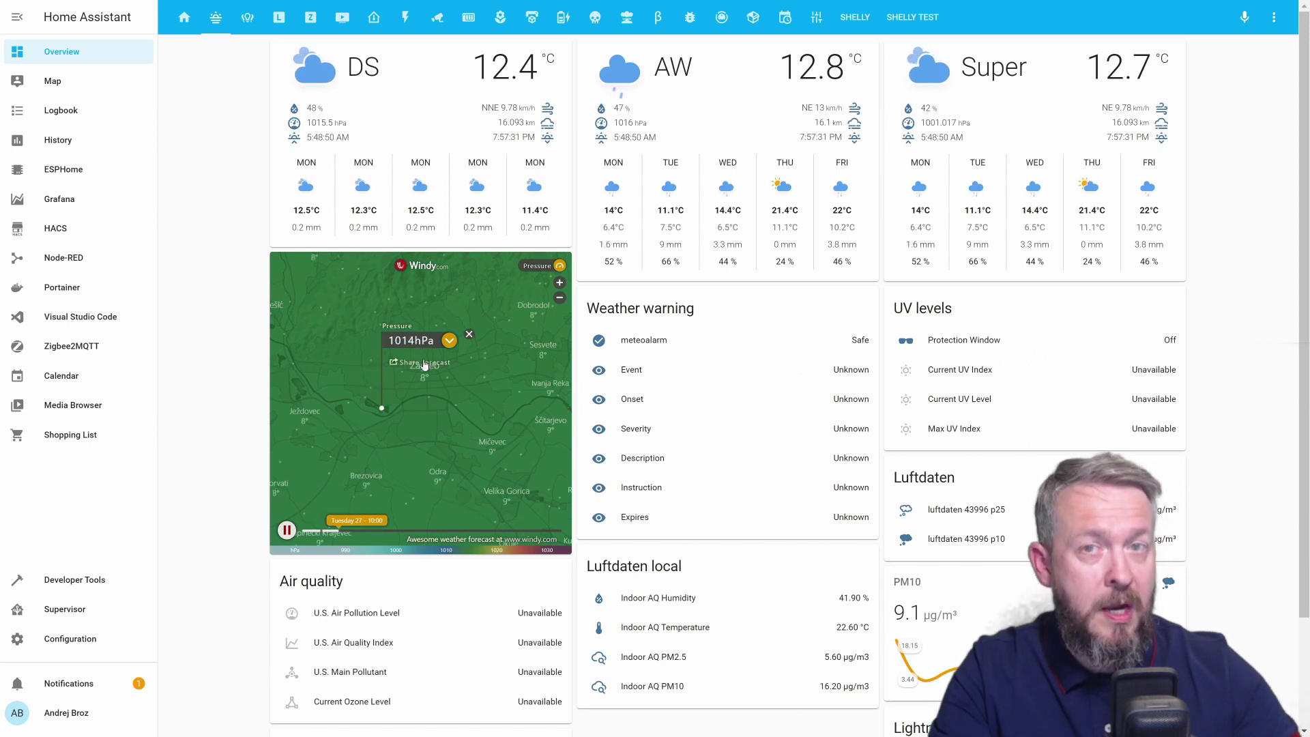
{"action": "left_click", "coordinate": [287, 531]}
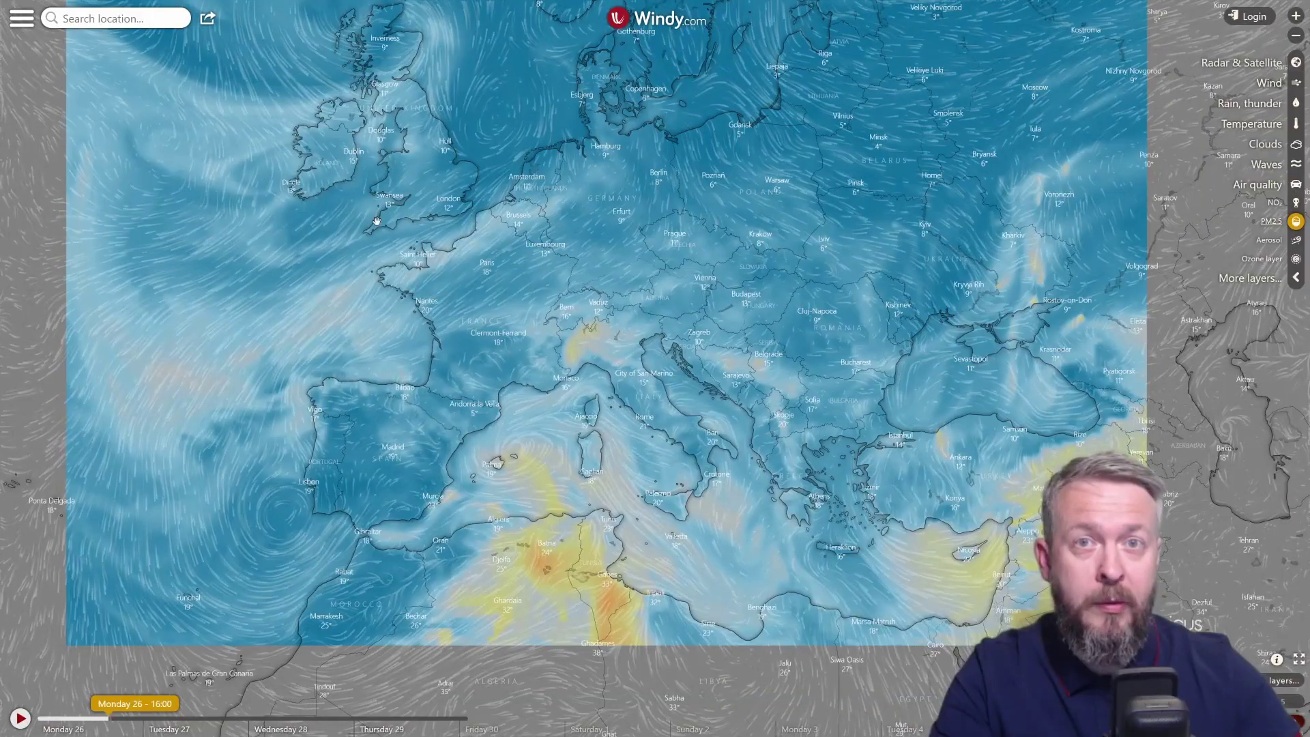
Open Windy's Embed widget on page configuration from the main menu
{"action": "left_click", "coordinate": [22, 21]}
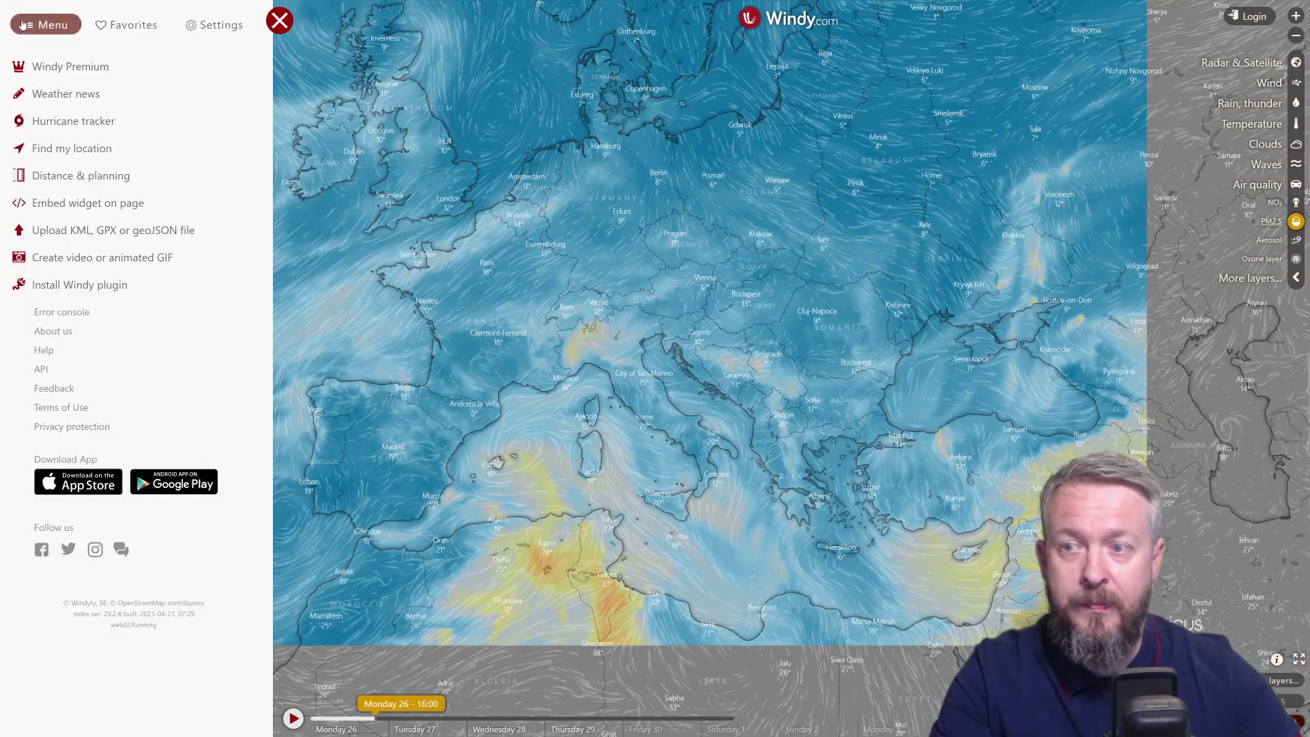
{"action": "left_click", "coordinate": [75, 203]}
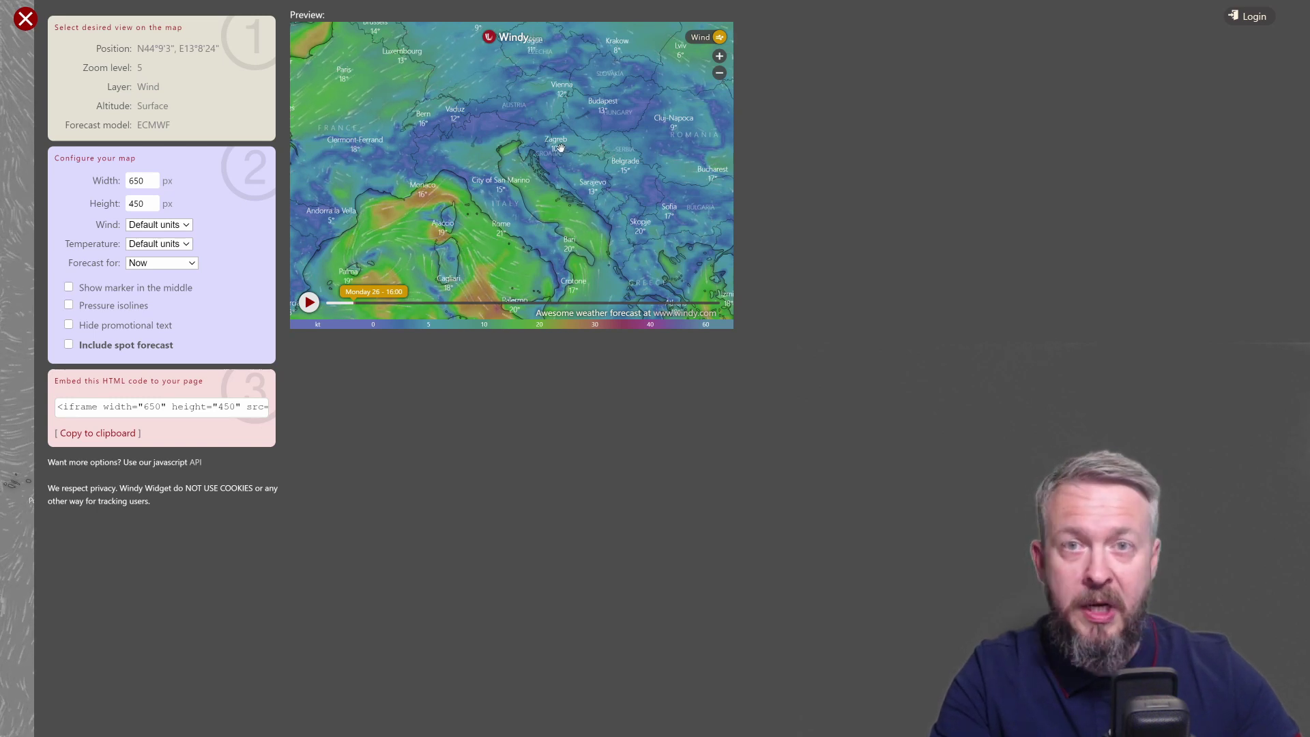
Zoom the 650×450 embed preview in to level 9, centred on the Dubrovnik coastline
{"action": "left_click", "coordinate": [719, 58]}
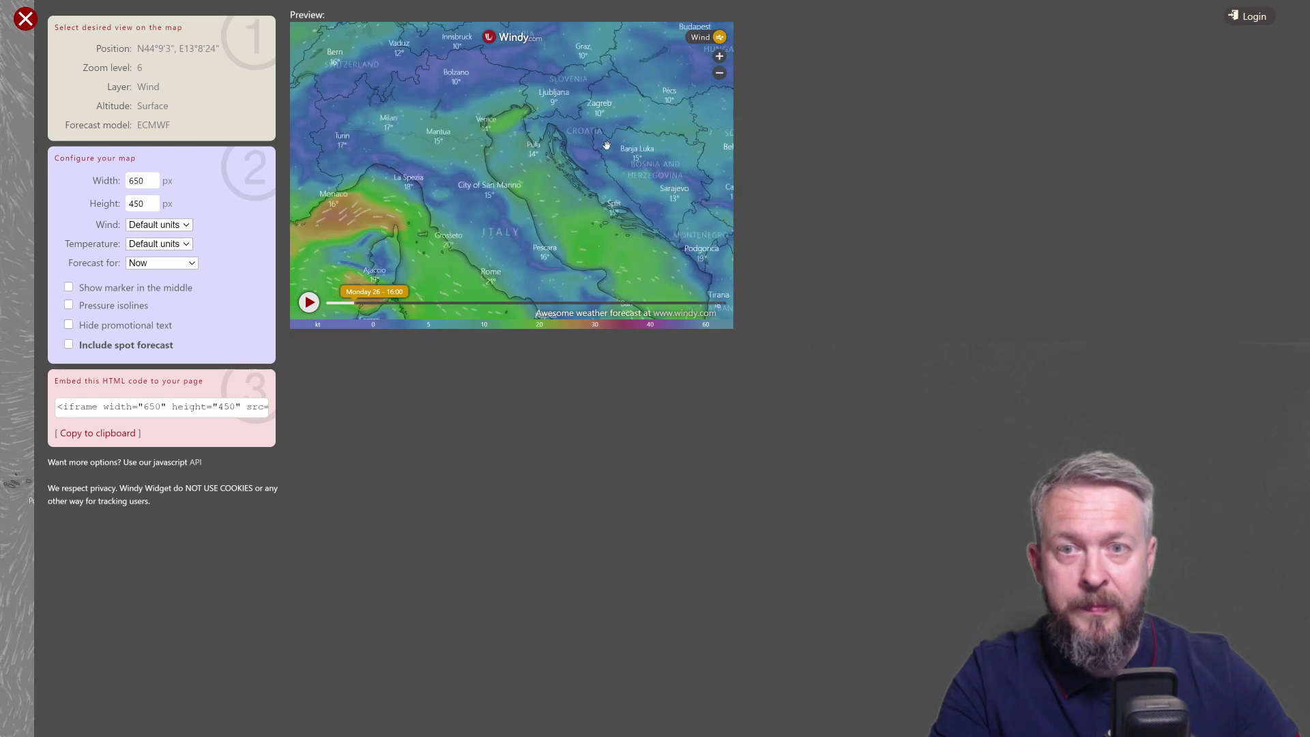
{"action": "left_click_drag", "start_coordinate": [607, 144], "coordinate": [441, 109]}
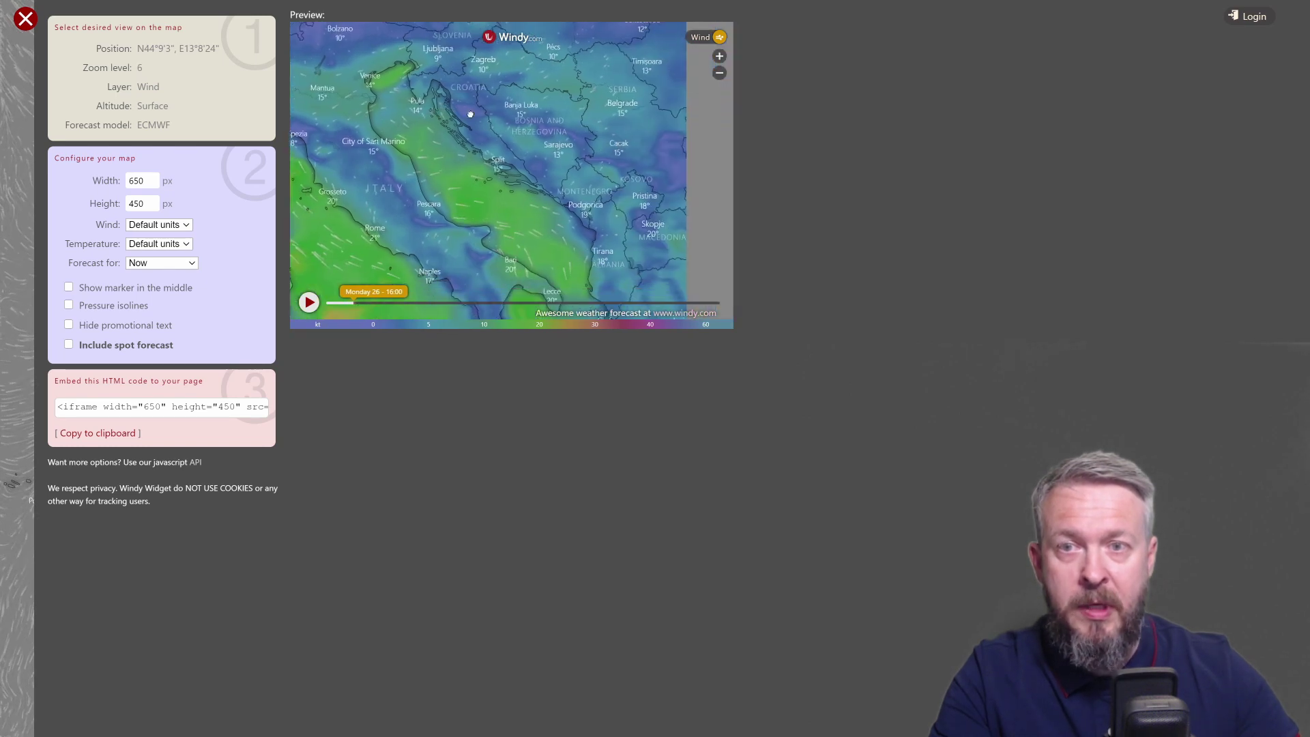
{"action": "left_click", "coordinate": [719, 61]}
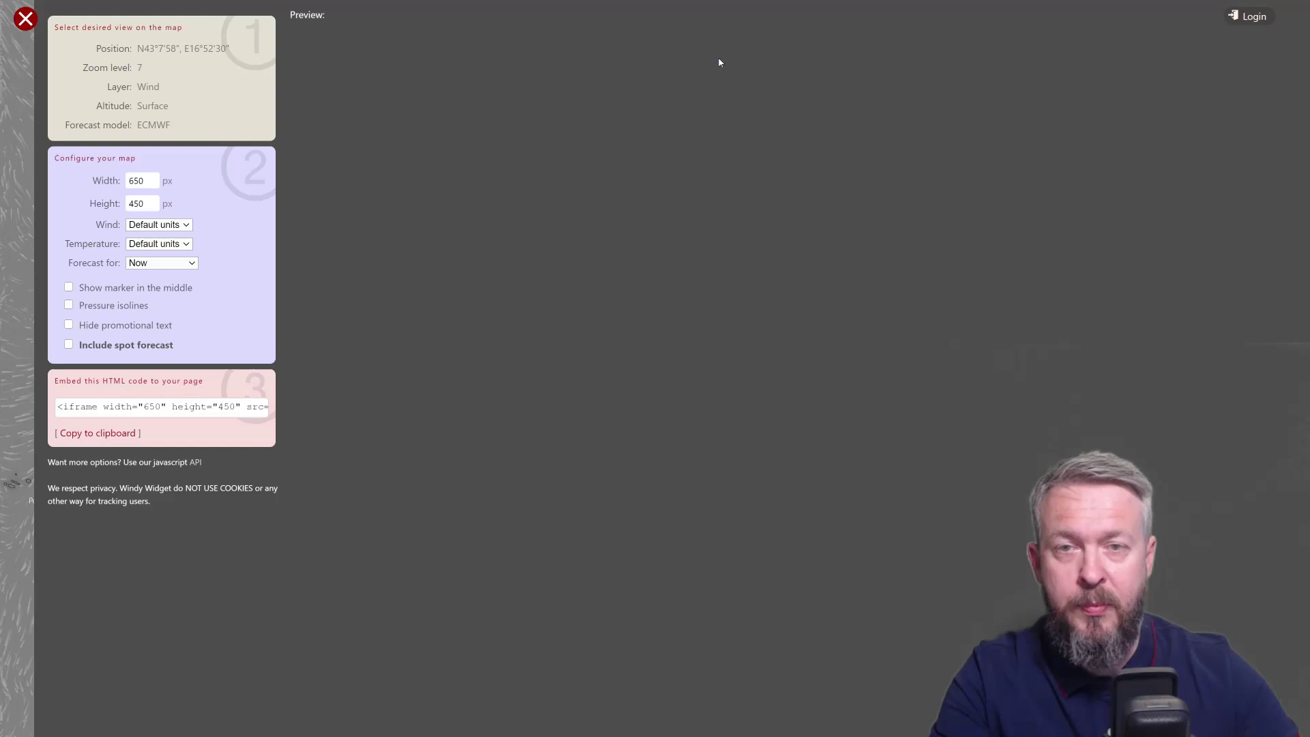
{"action": "left_click_drag", "start_coordinate": [536, 157], "coordinate": [458, 103]}
{"action": "left_click", "coordinate": [719, 58]}
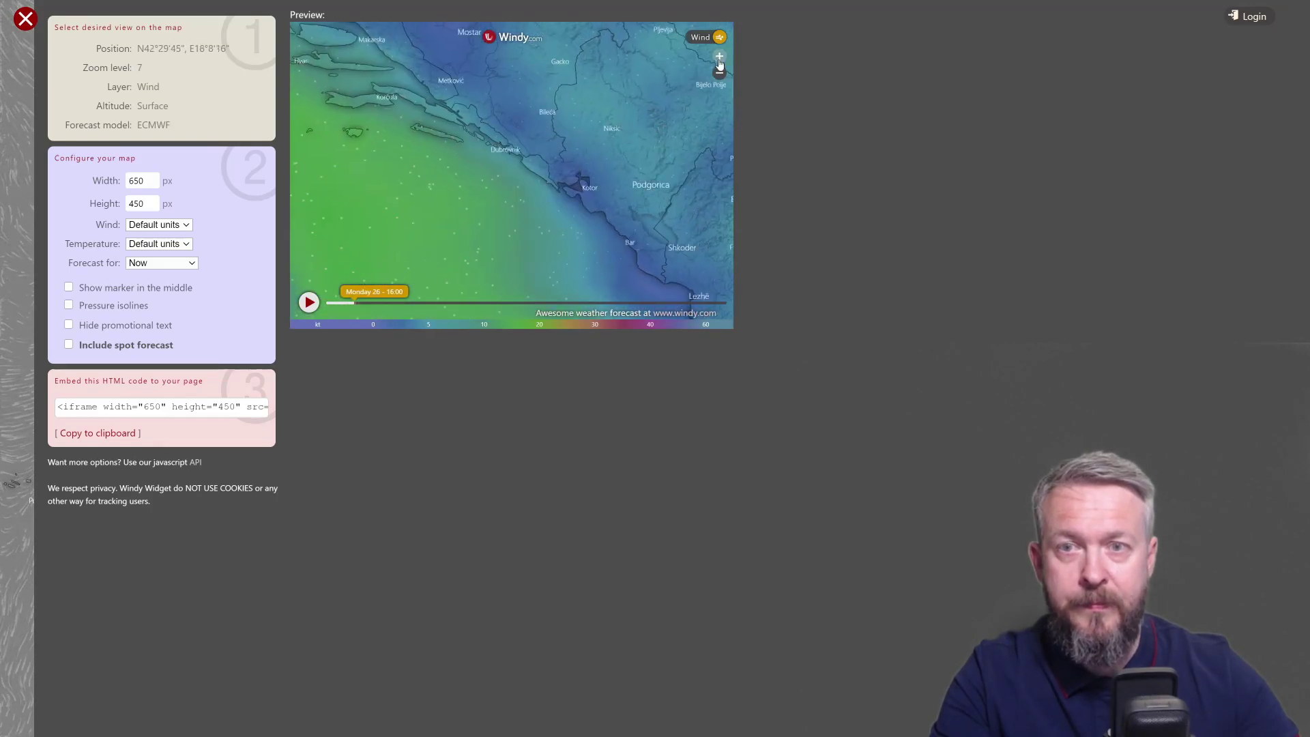
{"action": "left_click", "coordinate": [719, 60]}
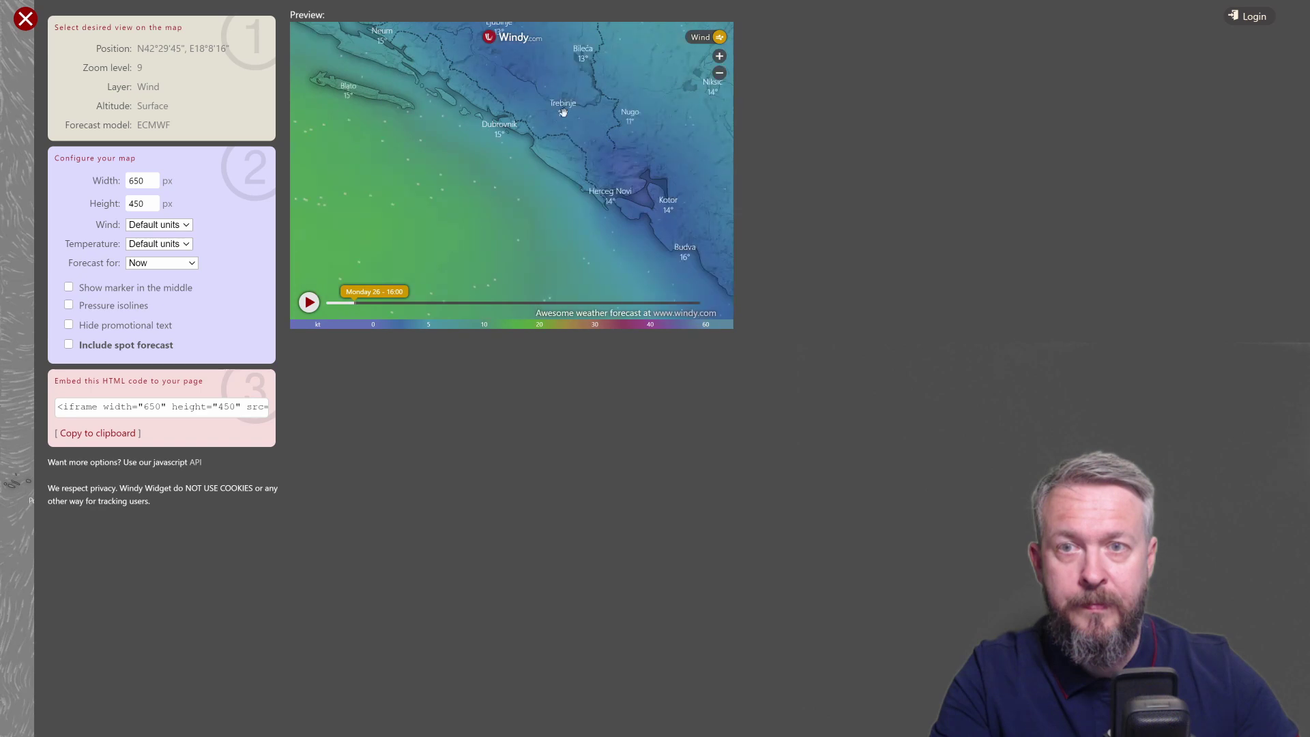
{"action": "left_click_drag", "start_coordinate": [599, 198], "coordinate": [640, 243]}
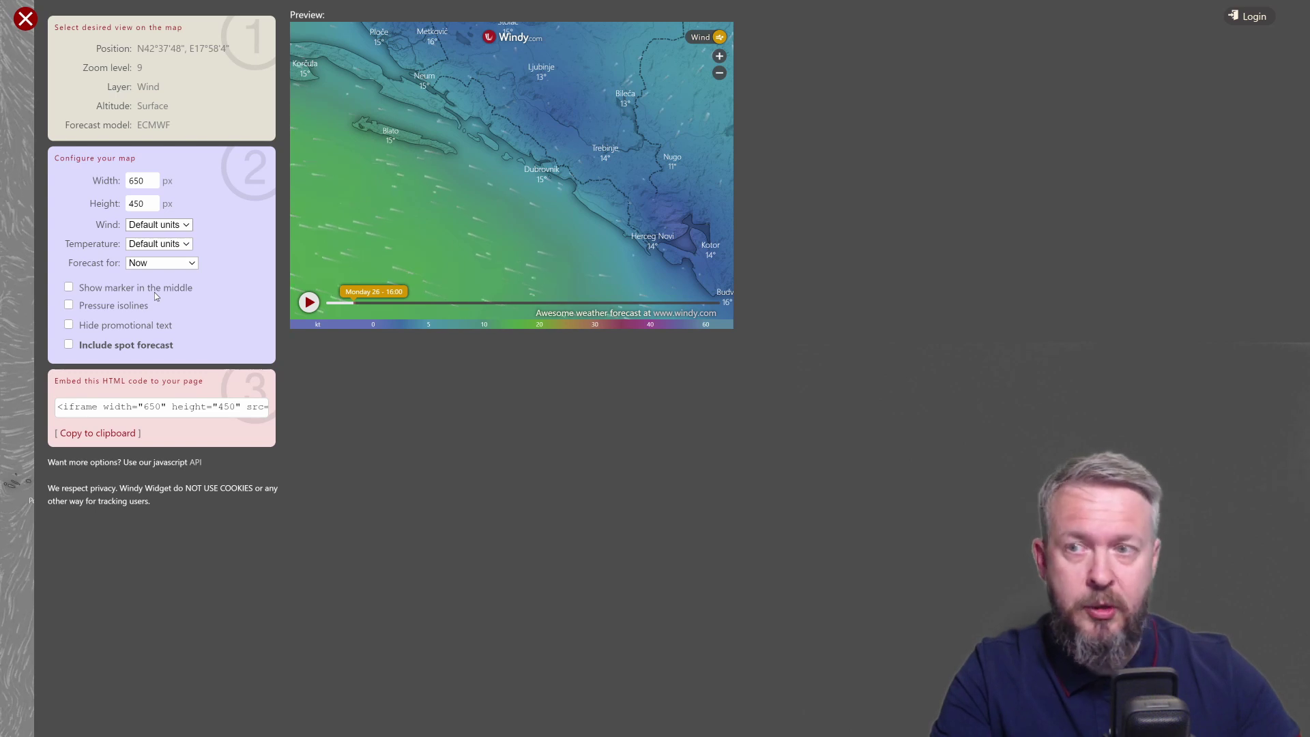
{"action": "left_click", "coordinate": [154, 275]}
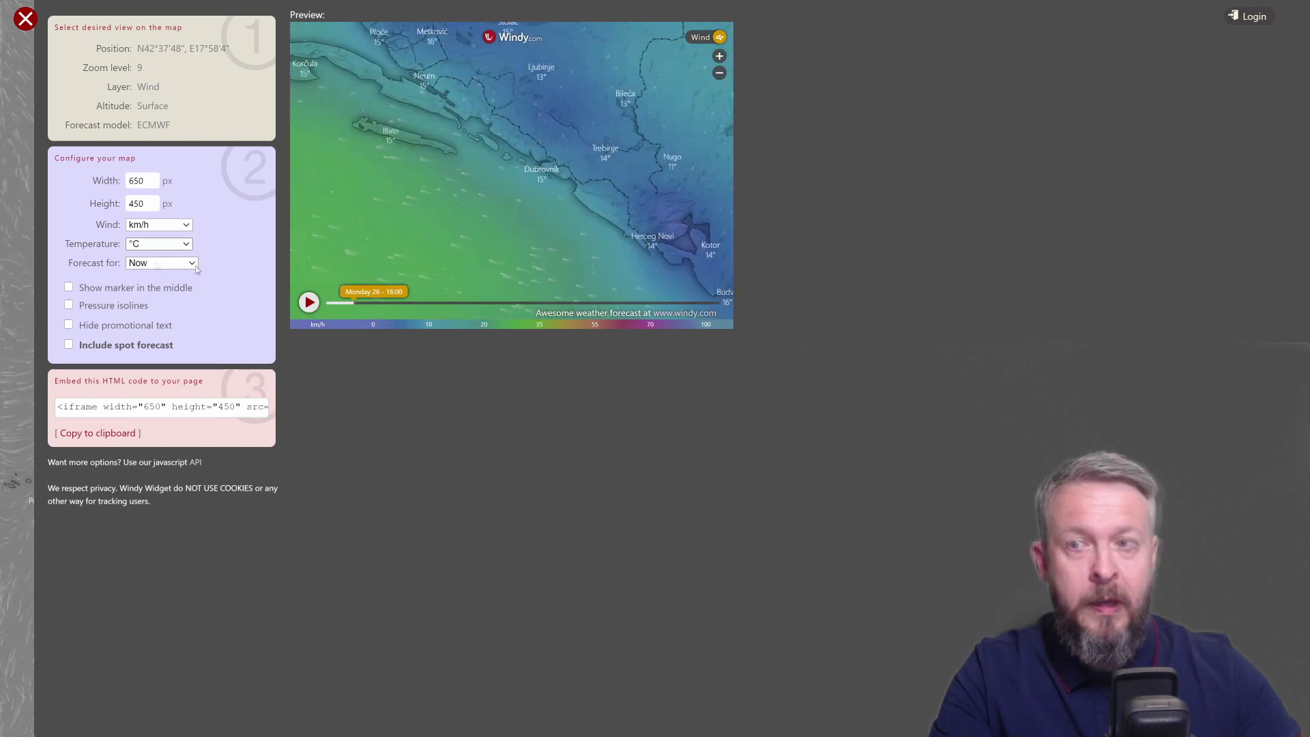
{"action": "left_click", "coordinate": [154, 270]}
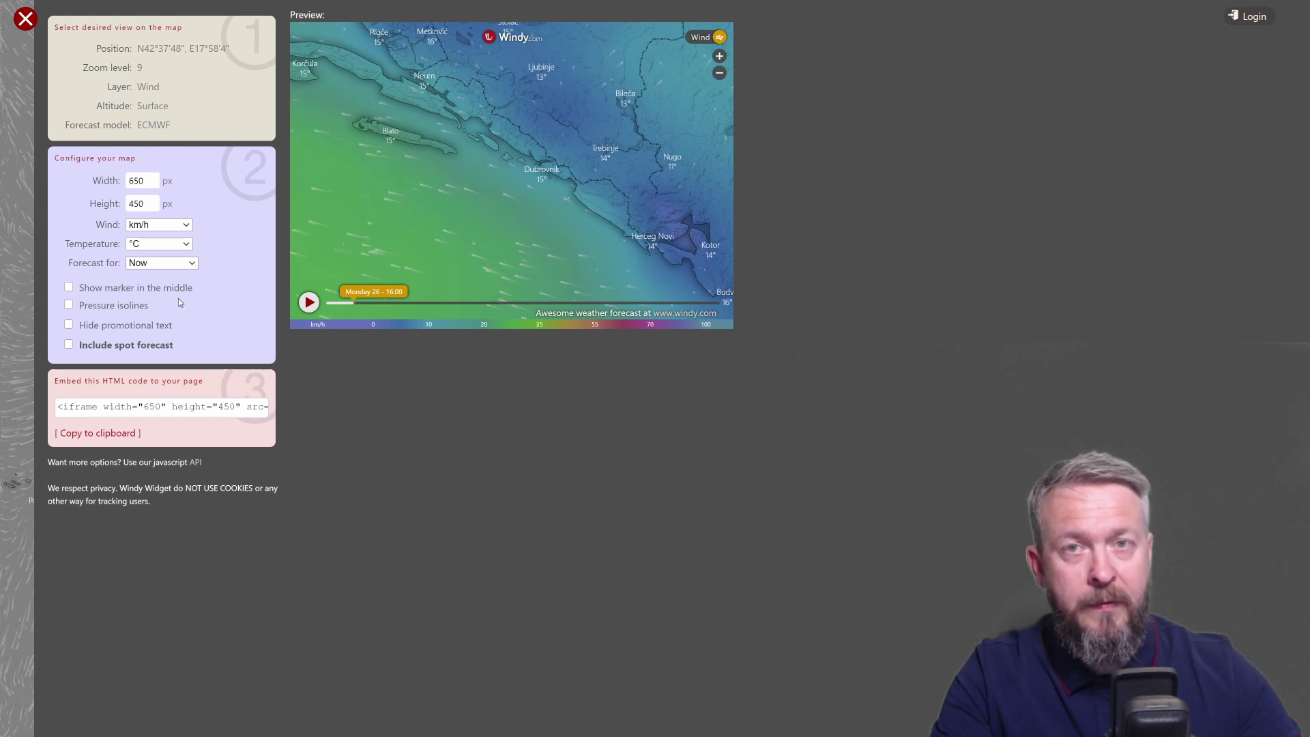
{"action": "left_click", "coordinate": [151, 271]}
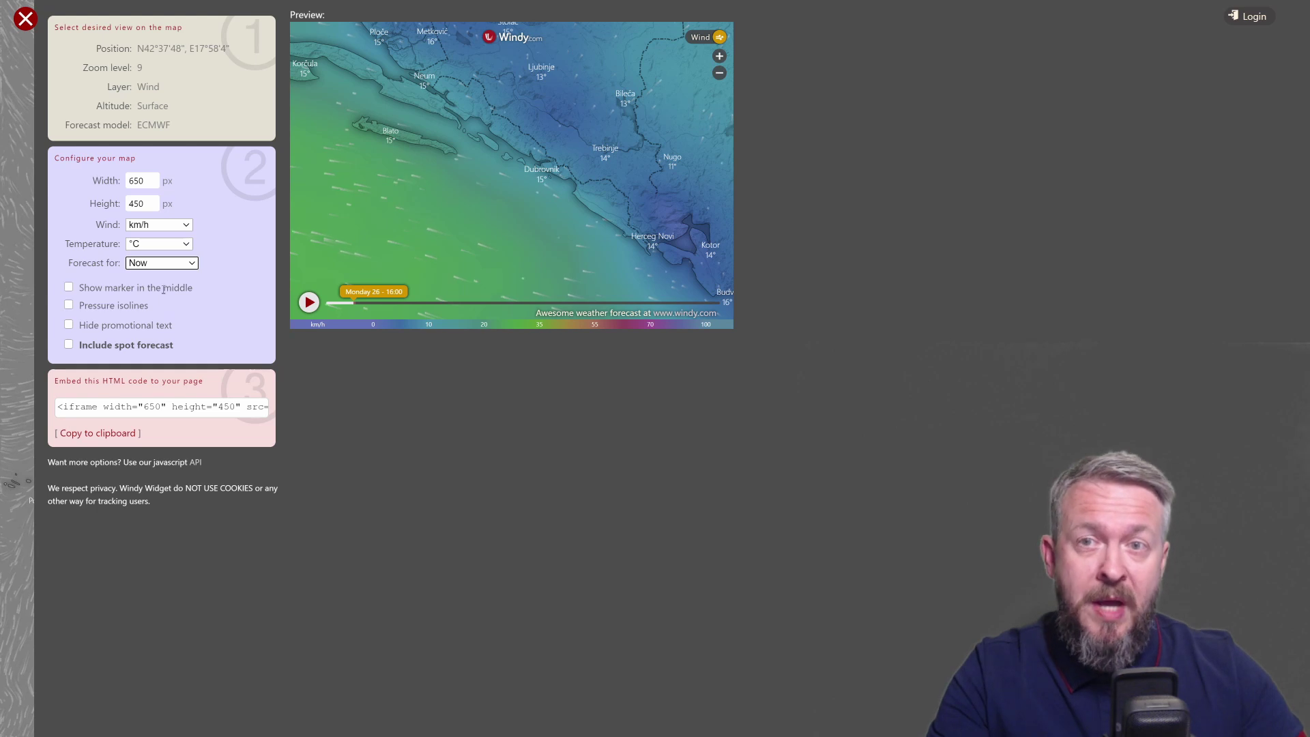
Tick Show marker in the middle, leaving Pressure isolines and Include spot forecast unticked
{"action": "left_click", "coordinate": [69, 287]}
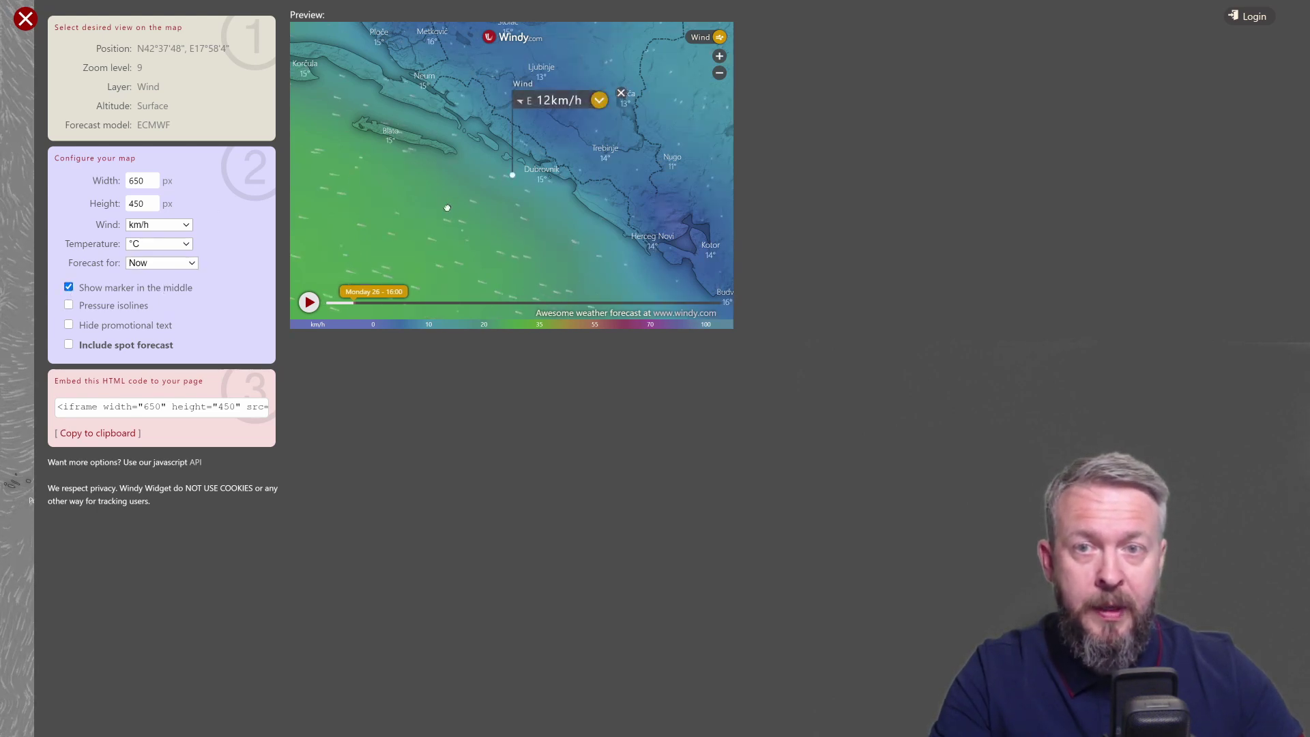
{"action": "left_click_drag", "start_coordinate": [450, 206], "coordinate": [425, 214]}
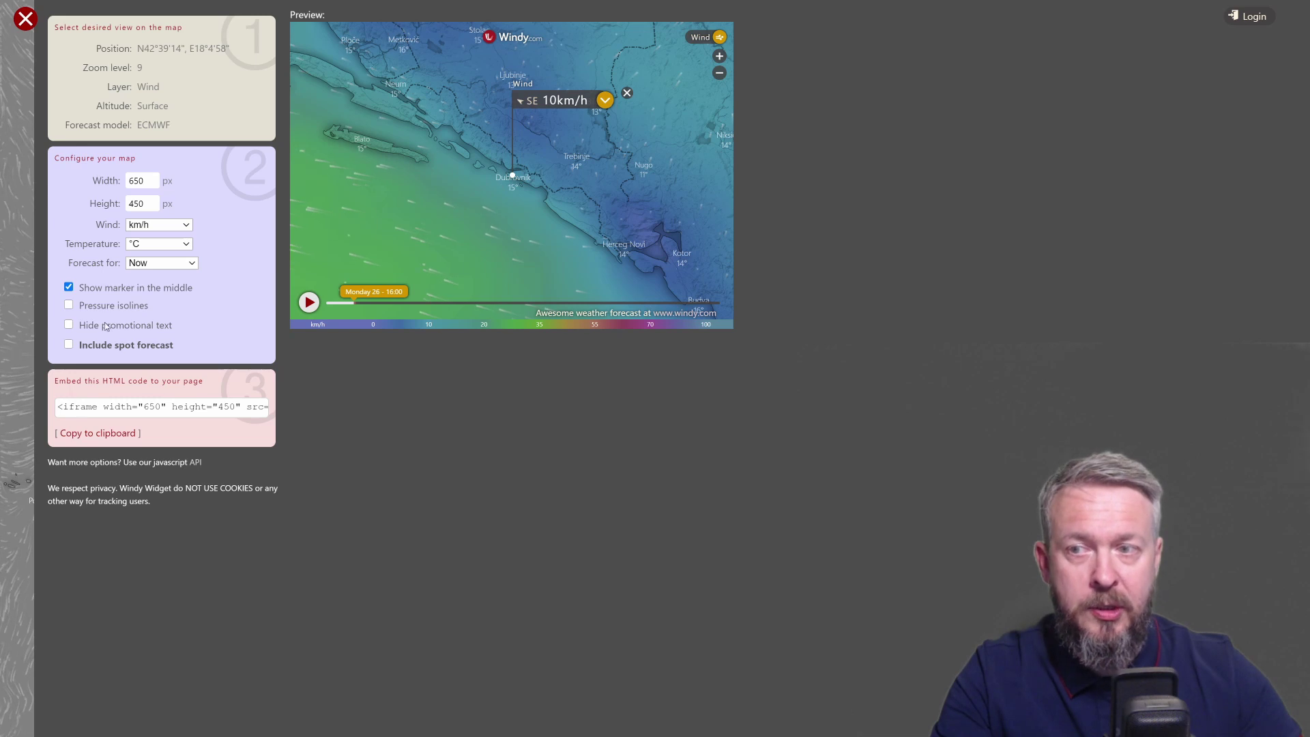
{"action": "left_click", "coordinate": [69, 305]}
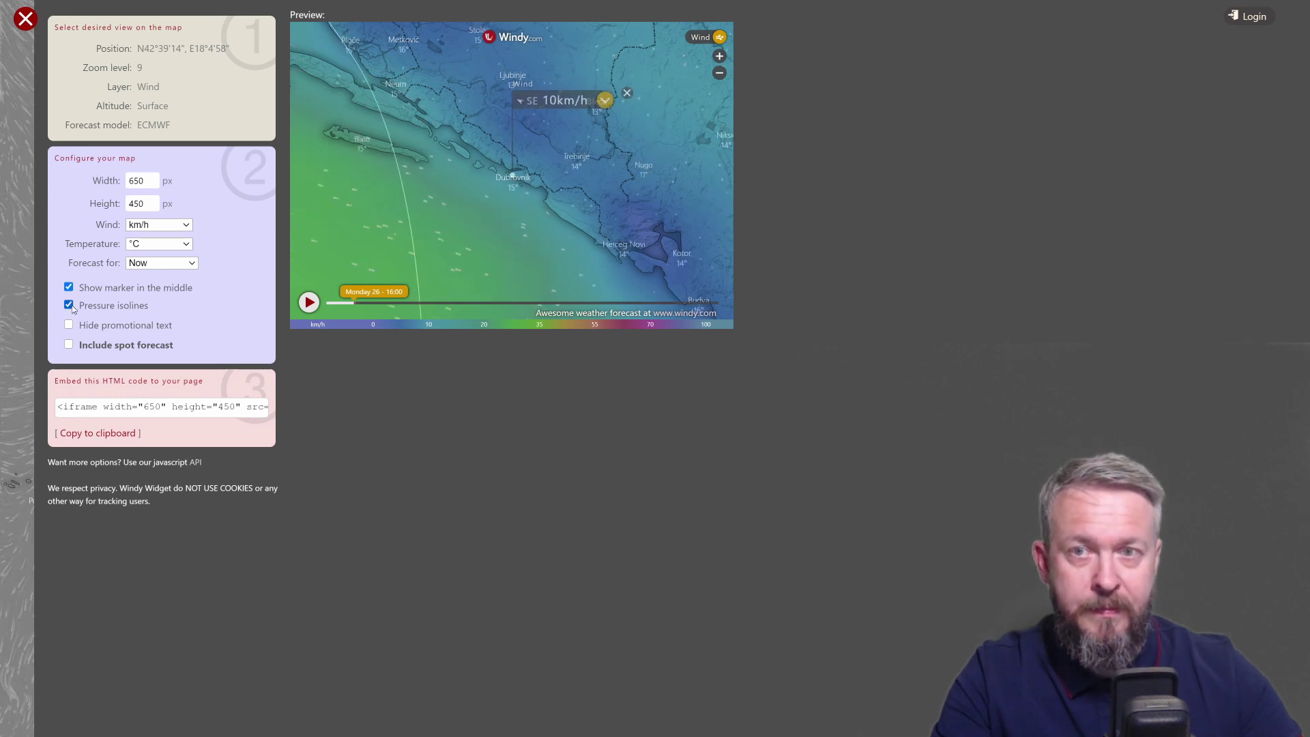
{"action": "left_click", "coordinate": [69, 305]}
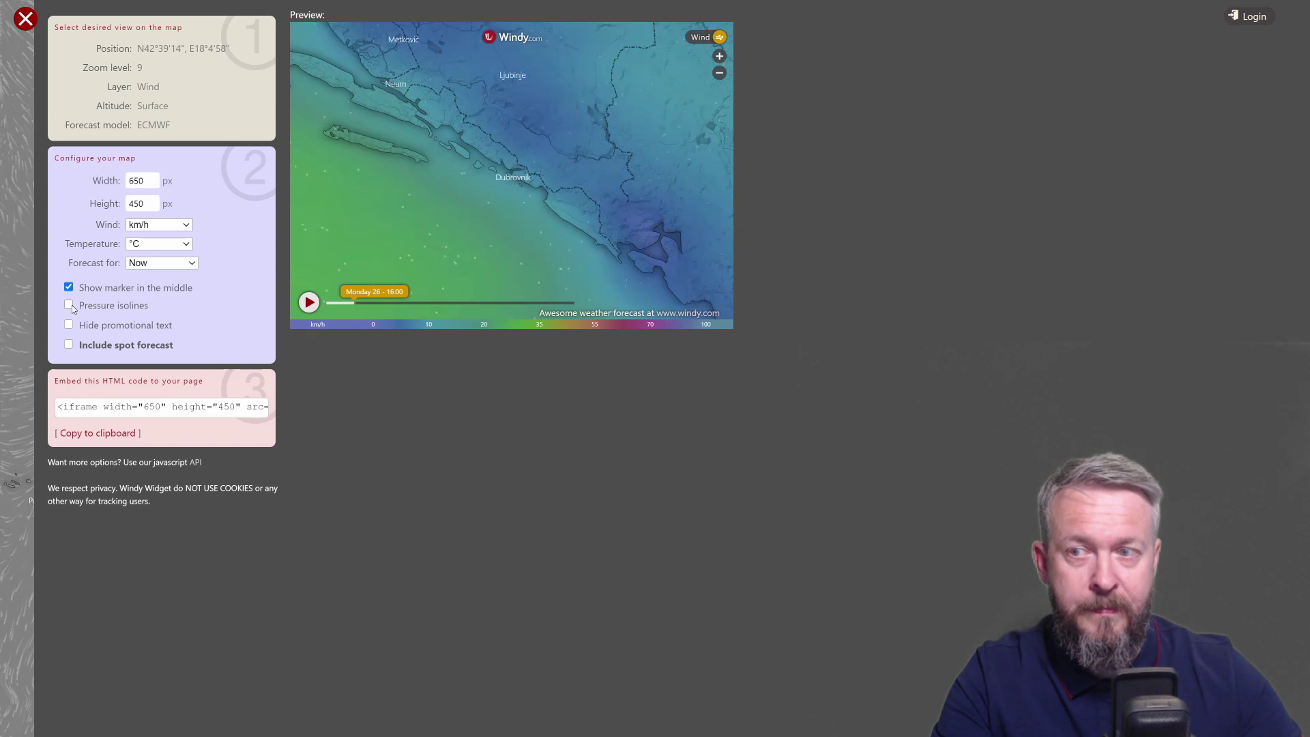
{"action": "left_click", "coordinate": [69, 345]}
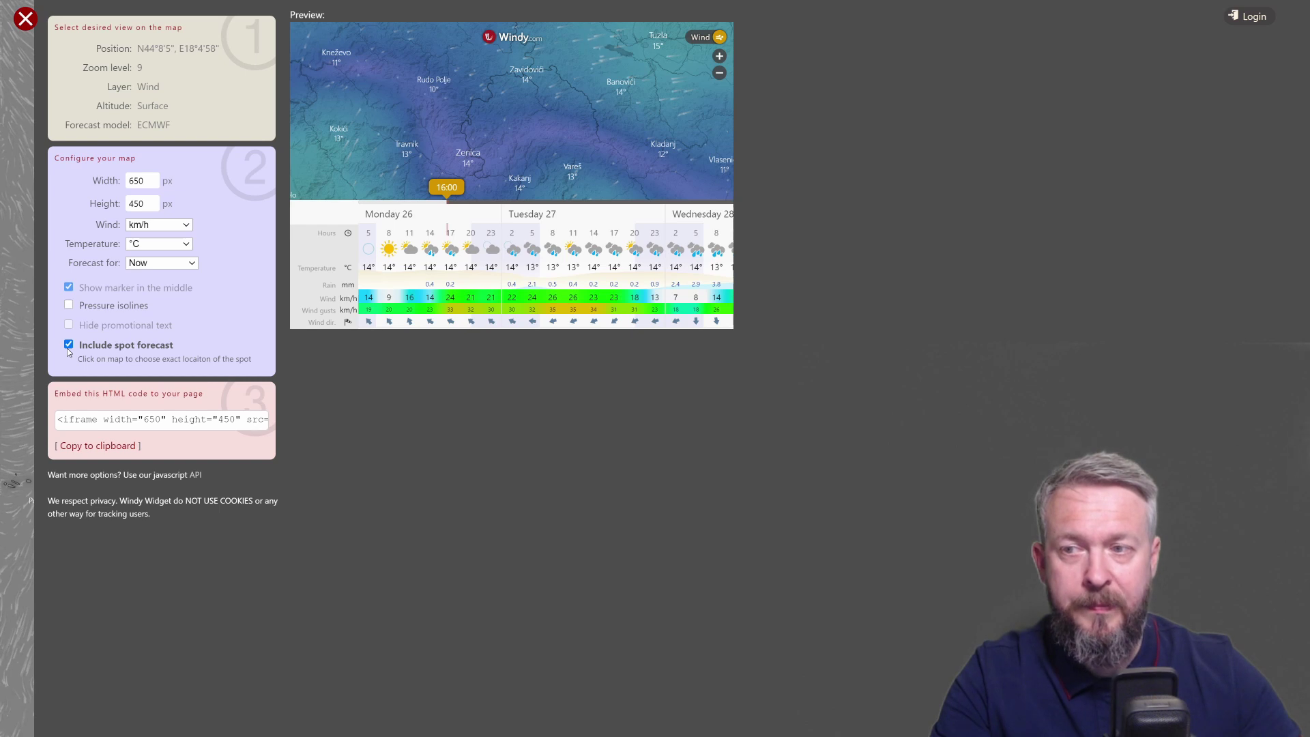
{"action": "left_click", "coordinate": [68, 346]}
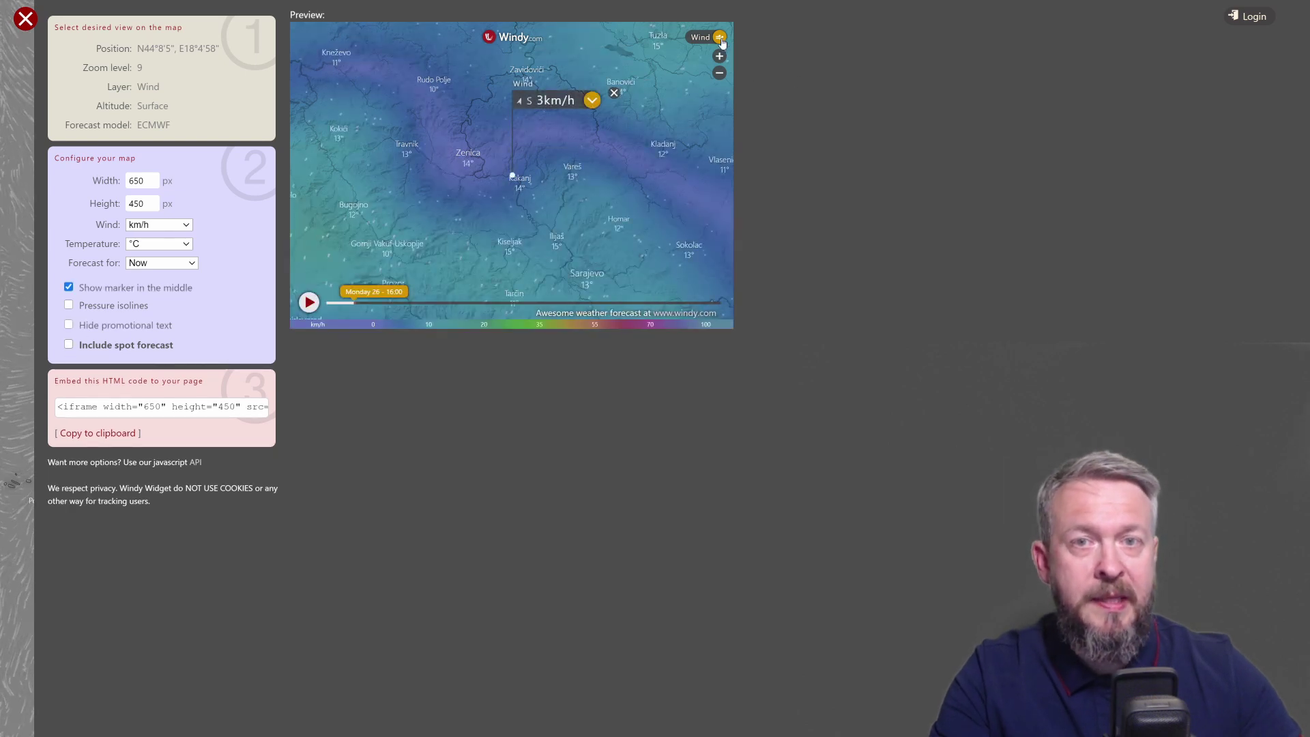
Switch the embed map to the Radar, lightning layer at zoom 8, panned toward the Dubrovnik coast
{"action": "left_click", "coordinate": [721, 38]}
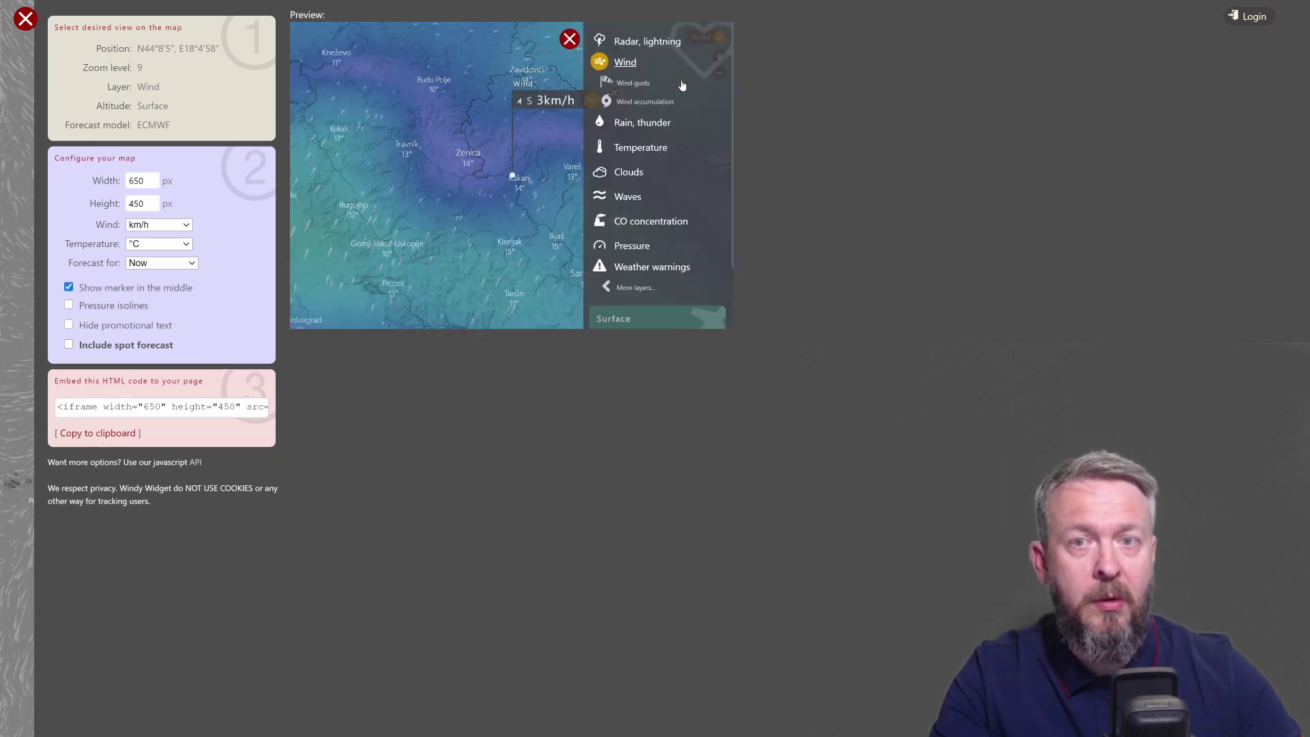
{"action": "left_click", "coordinate": [648, 43]}
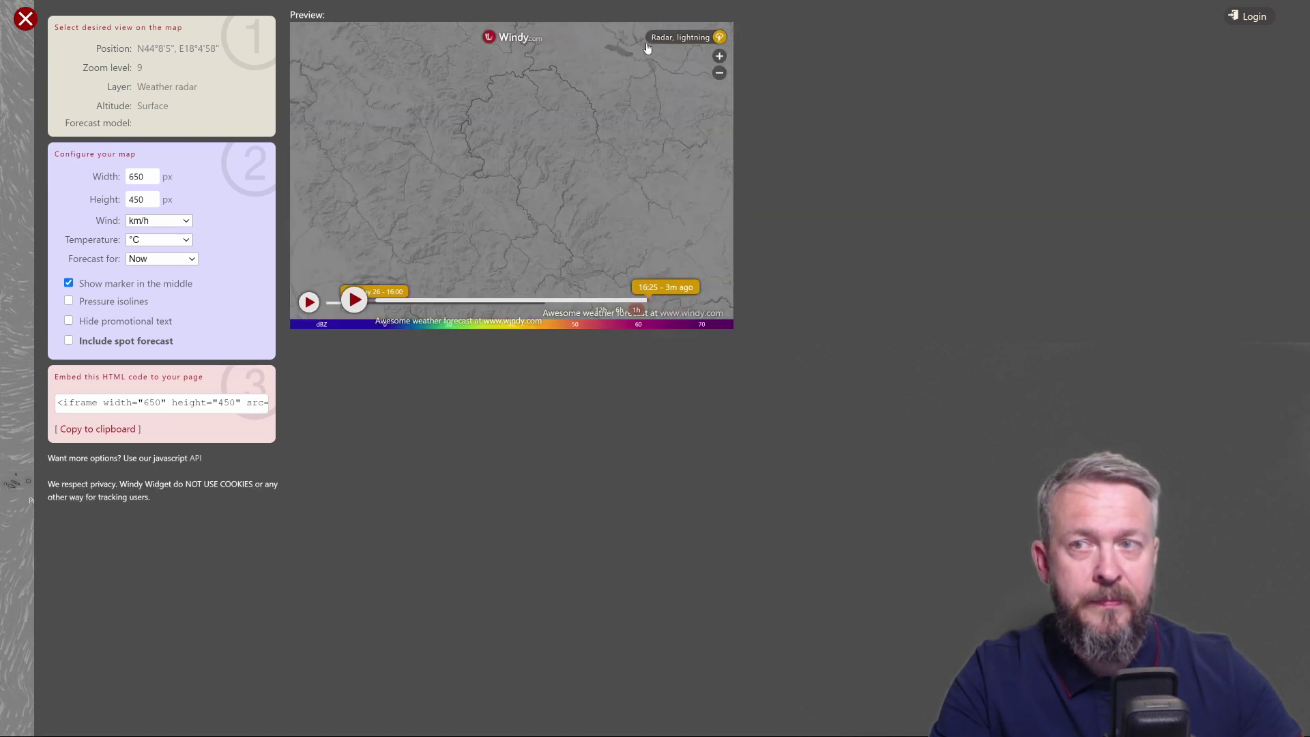
{"action": "scroll", "coordinate": [528, 209], "scroll_direction": "down", "scroll_amount": 1}
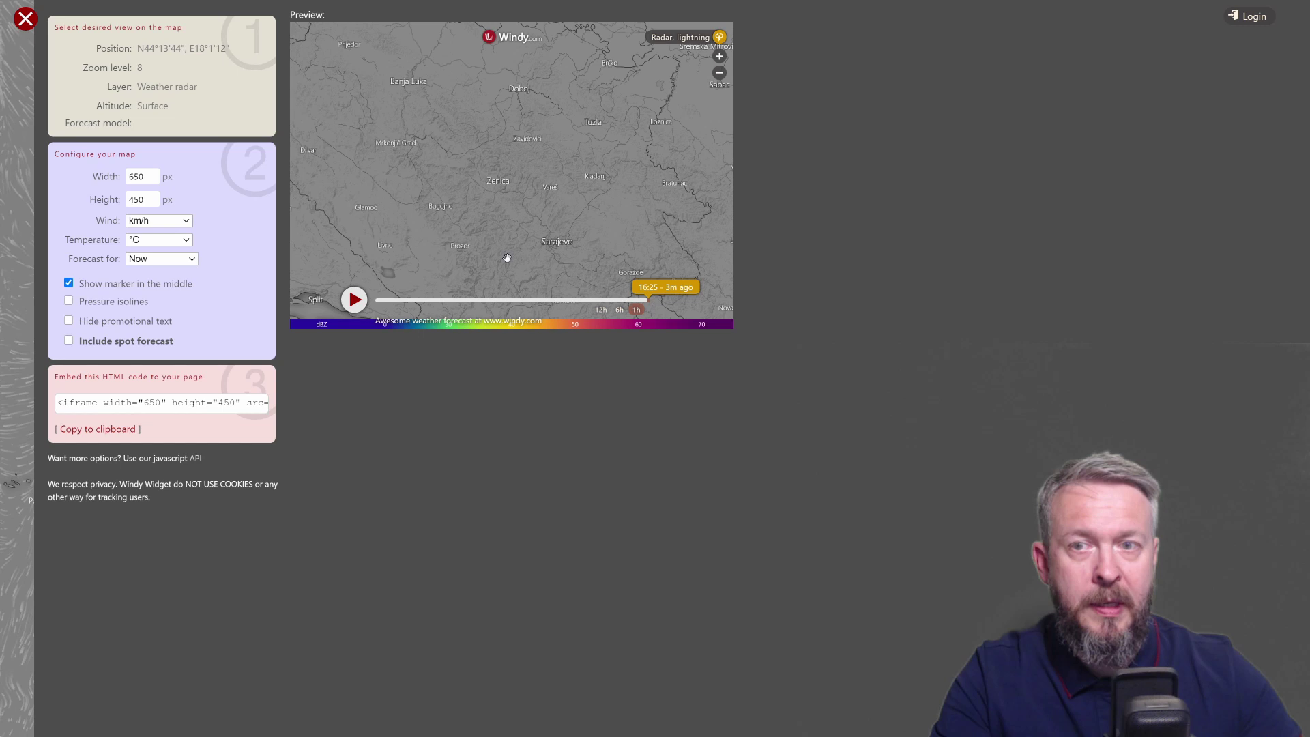
{"action": "left_click_drag", "start_coordinate": [546, 165], "coordinate": [587, 94]}
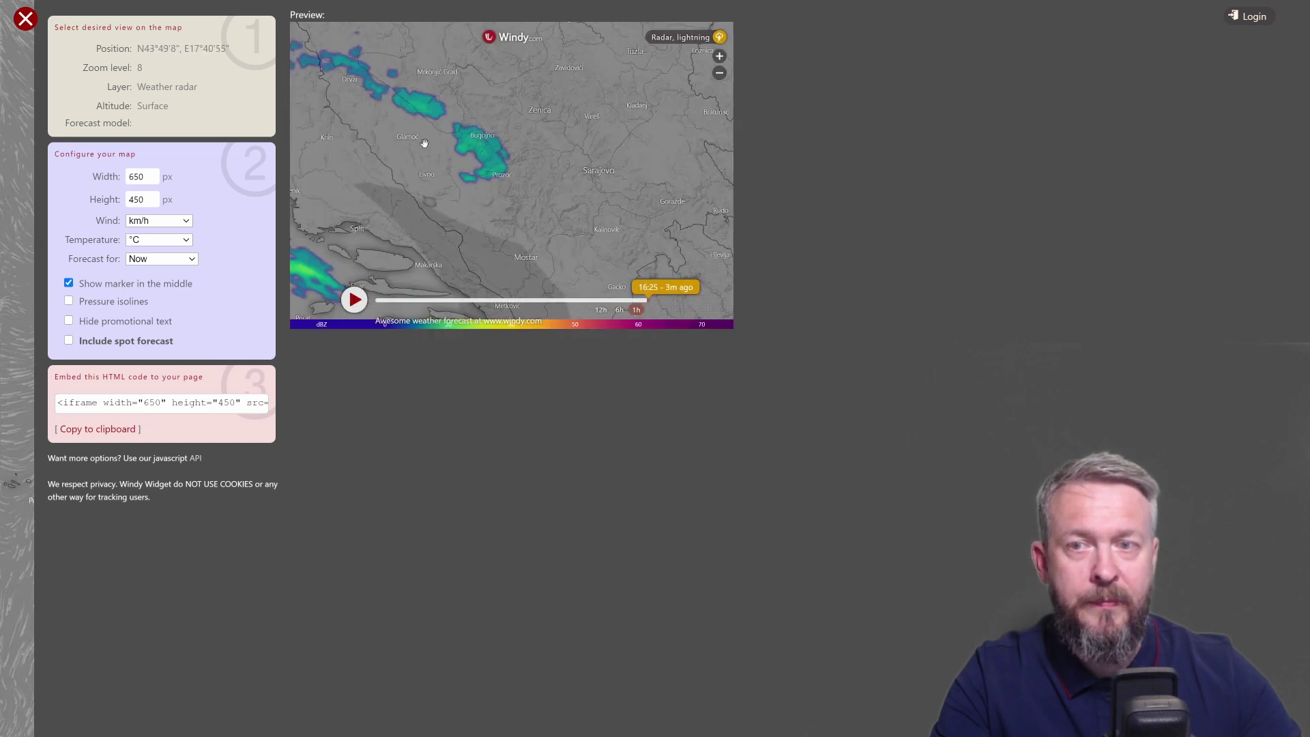
{"action": "left_click", "coordinate": [512, 174]}
{"action": "left_click_drag", "start_coordinate": [565, 249], "coordinate": [475, 123]}
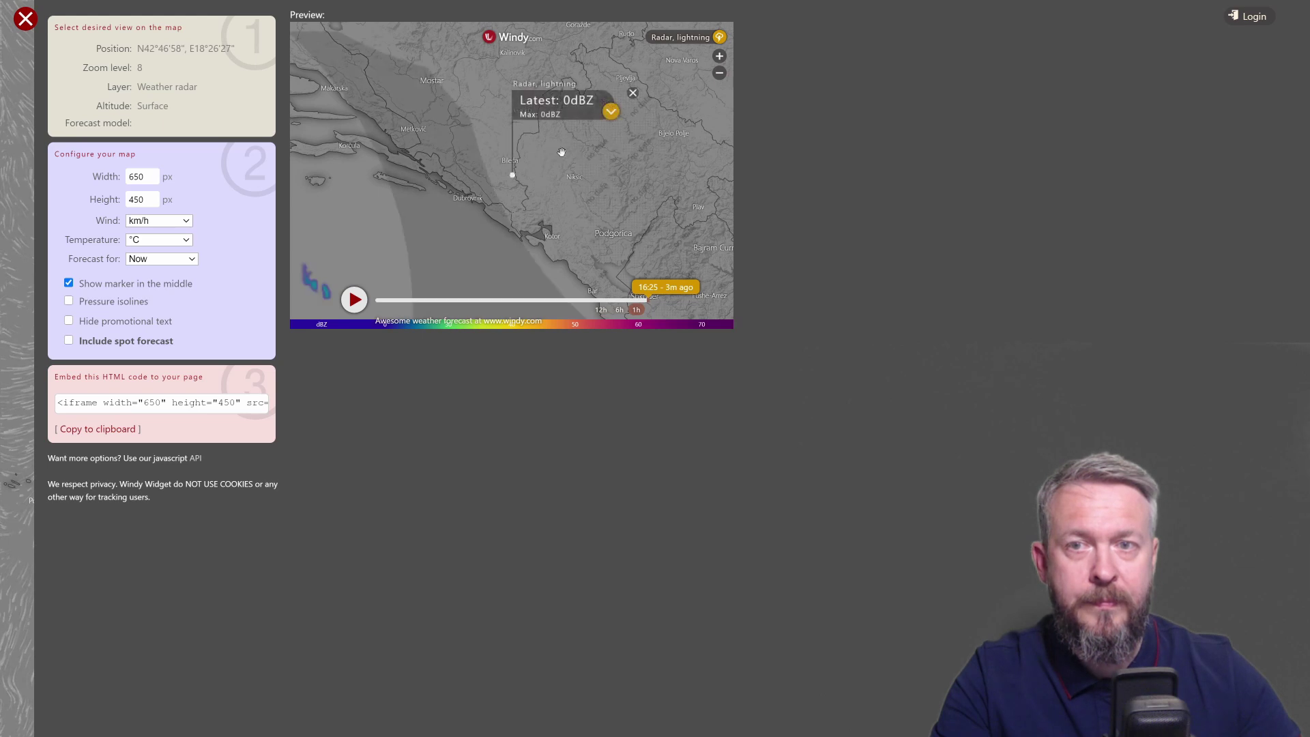
{"action": "left_click", "coordinate": [682, 36]}
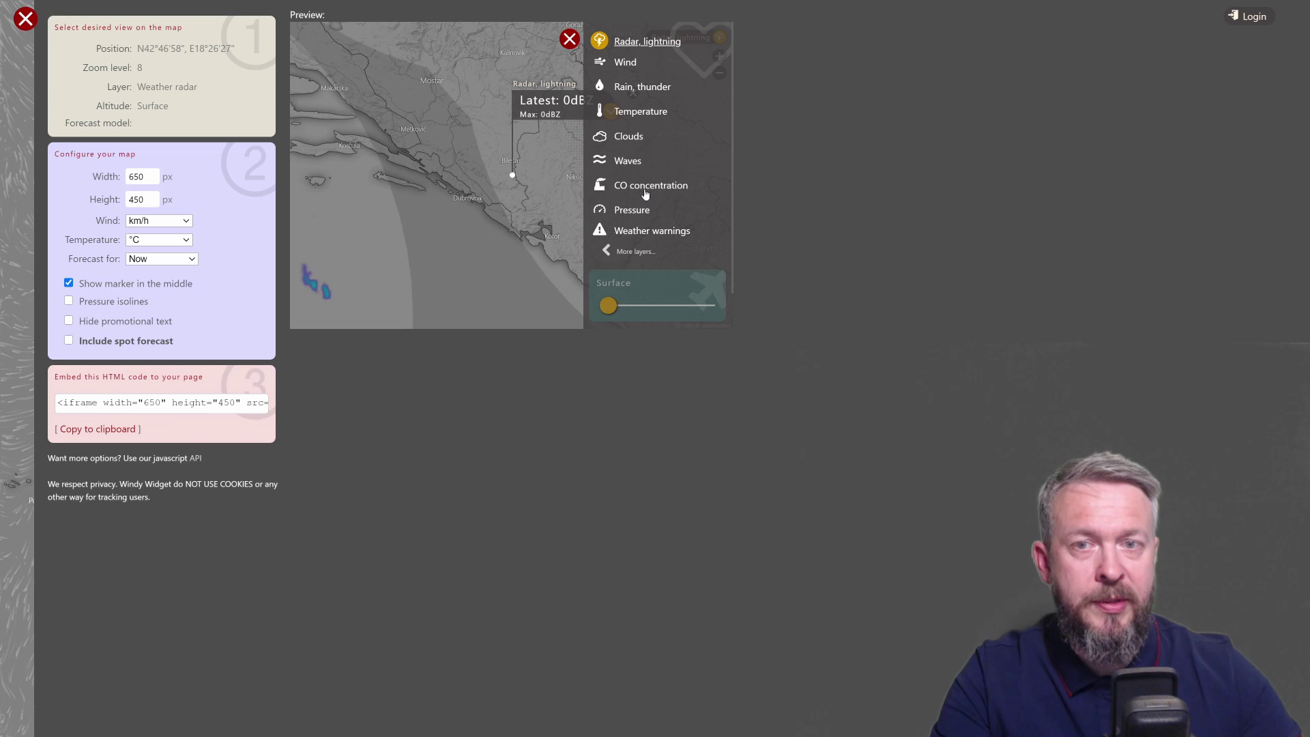
Set the embed map layer to Rain, thunder after previewing Weather warnings and More layers
{"action": "left_click", "coordinate": [661, 235]}
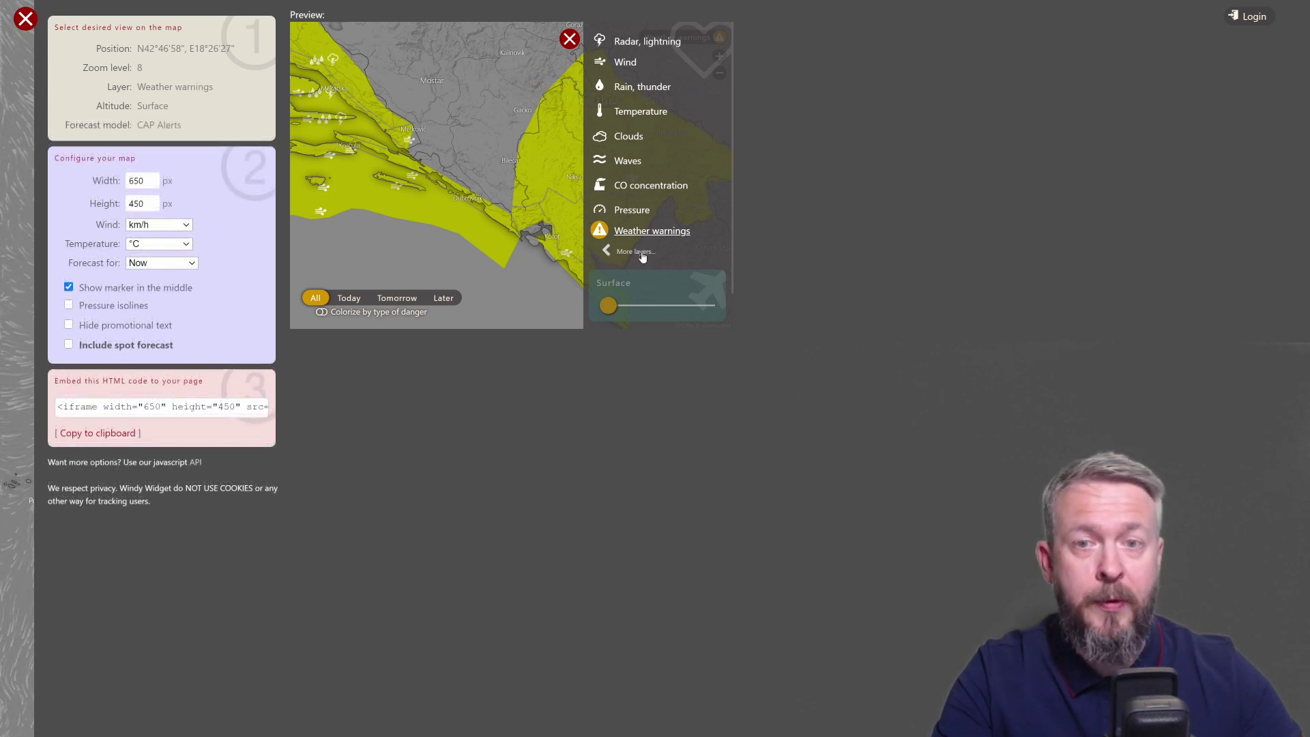
{"action": "left_click", "coordinate": [642, 253]}
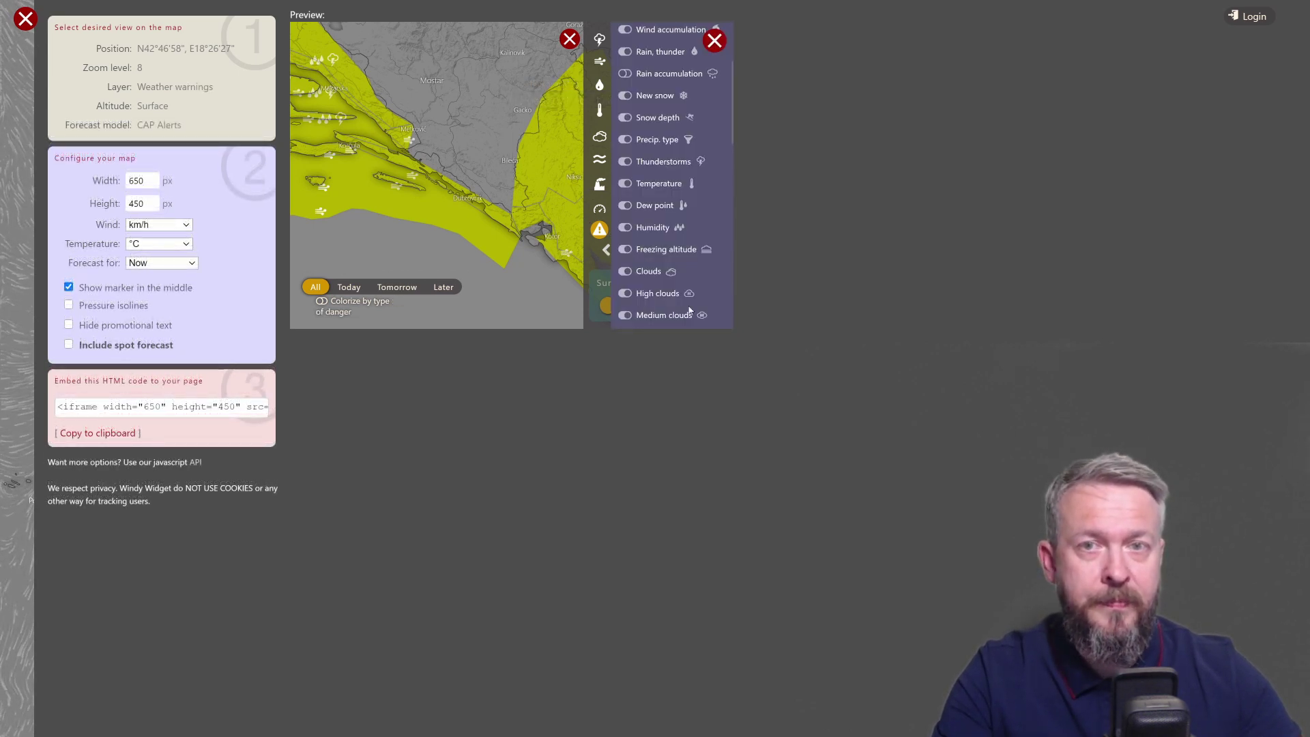
{"action": "left_click", "coordinate": [710, 42]}
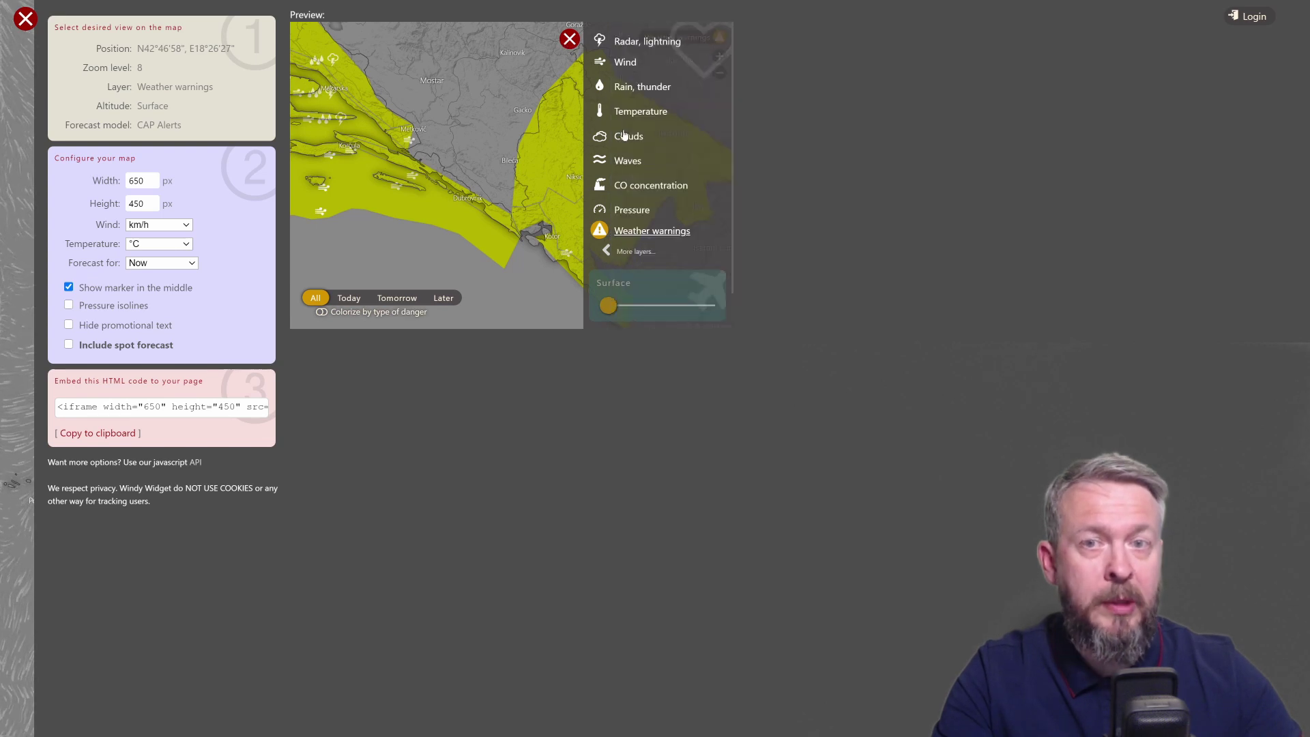
{"action": "left_click", "coordinate": [644, 88]}
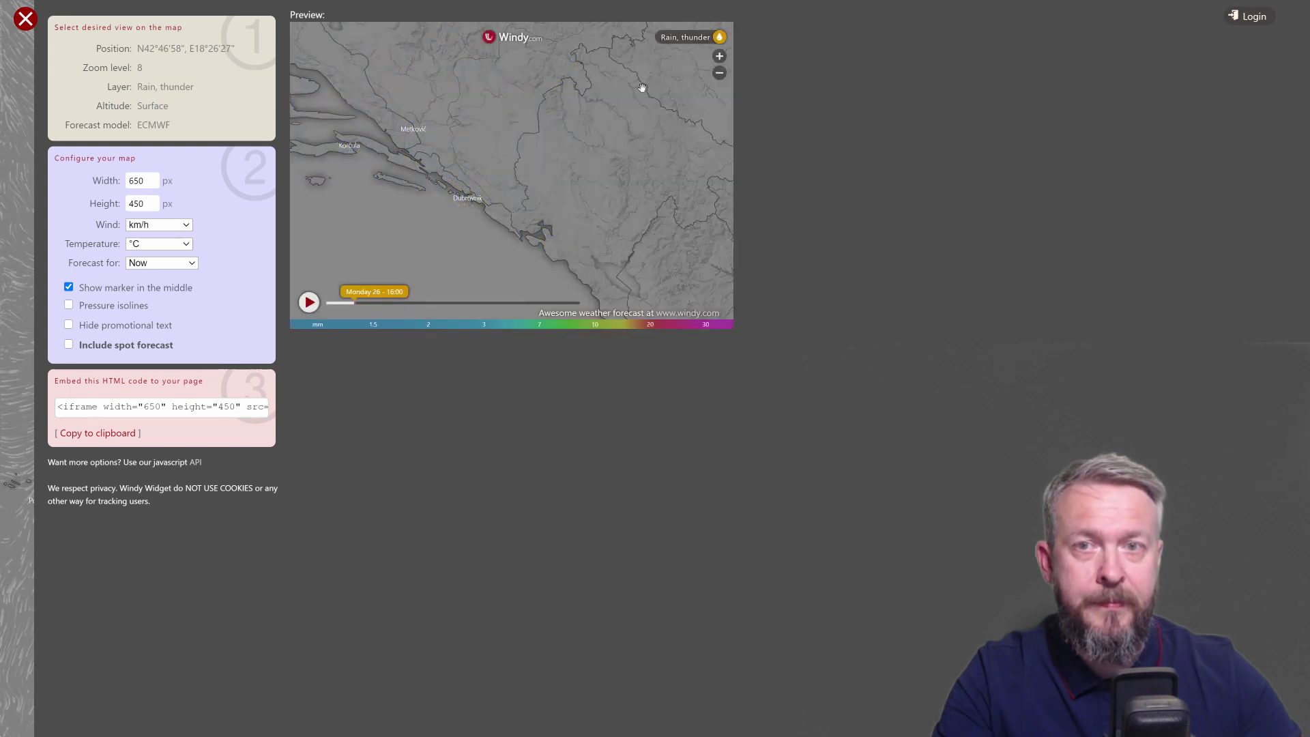
Untick the centre marker and copy the rain map's iframe embed code to the clipboard
{"action": "left_click", "coordinate": [69, 287]}
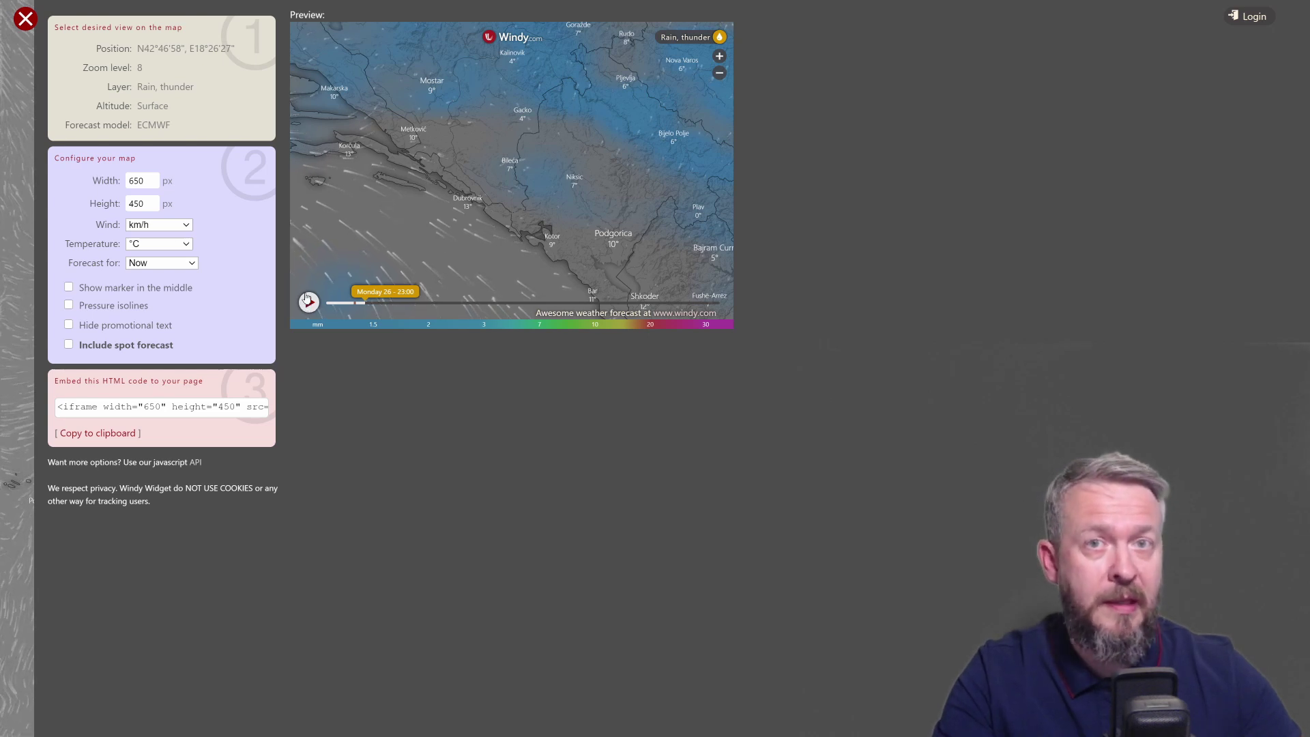
{"action": "left_click", "coordinate": [89, 434]}
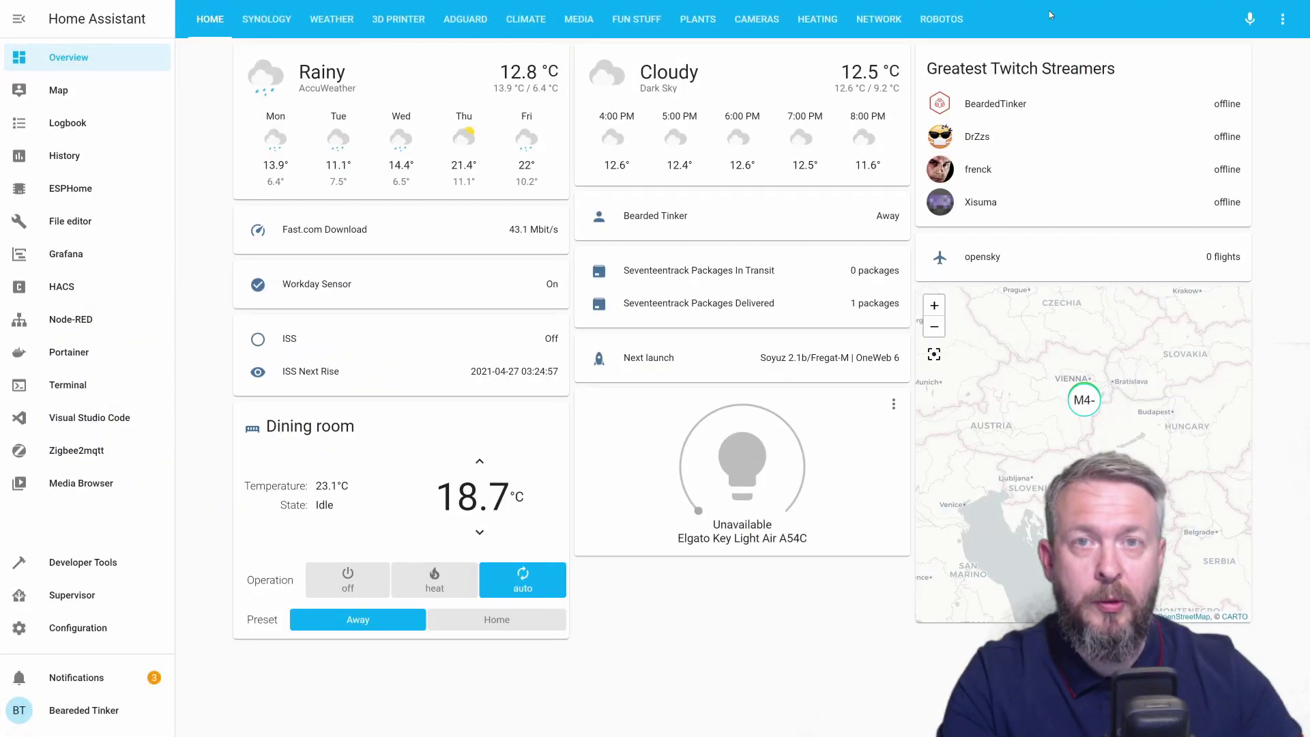
Edit the Weather view and add a new Webpage card found by searching 'webp'
{"action": "left_click", "coordinate": [1282, 19]}
{"action": "left_click", "coordinate": [1180, 59]}
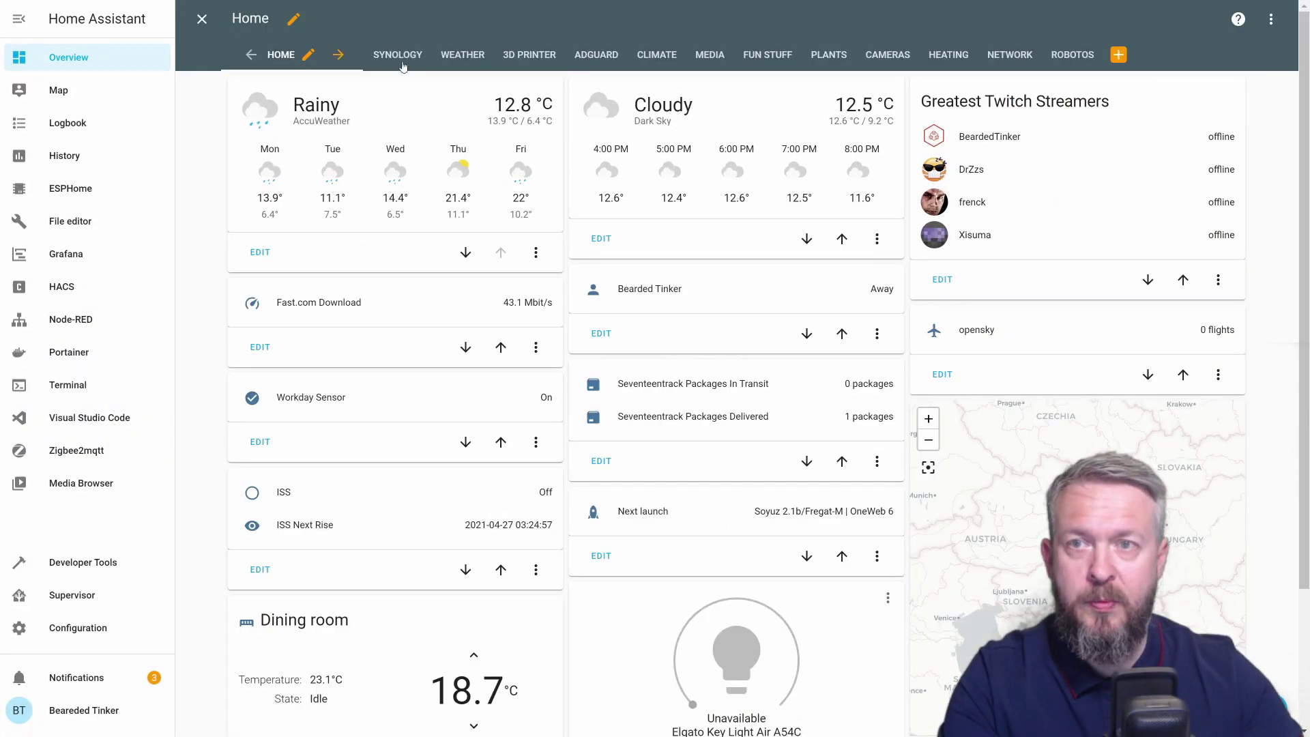
{"action": "left_click", "coordinate": [463, 55]}
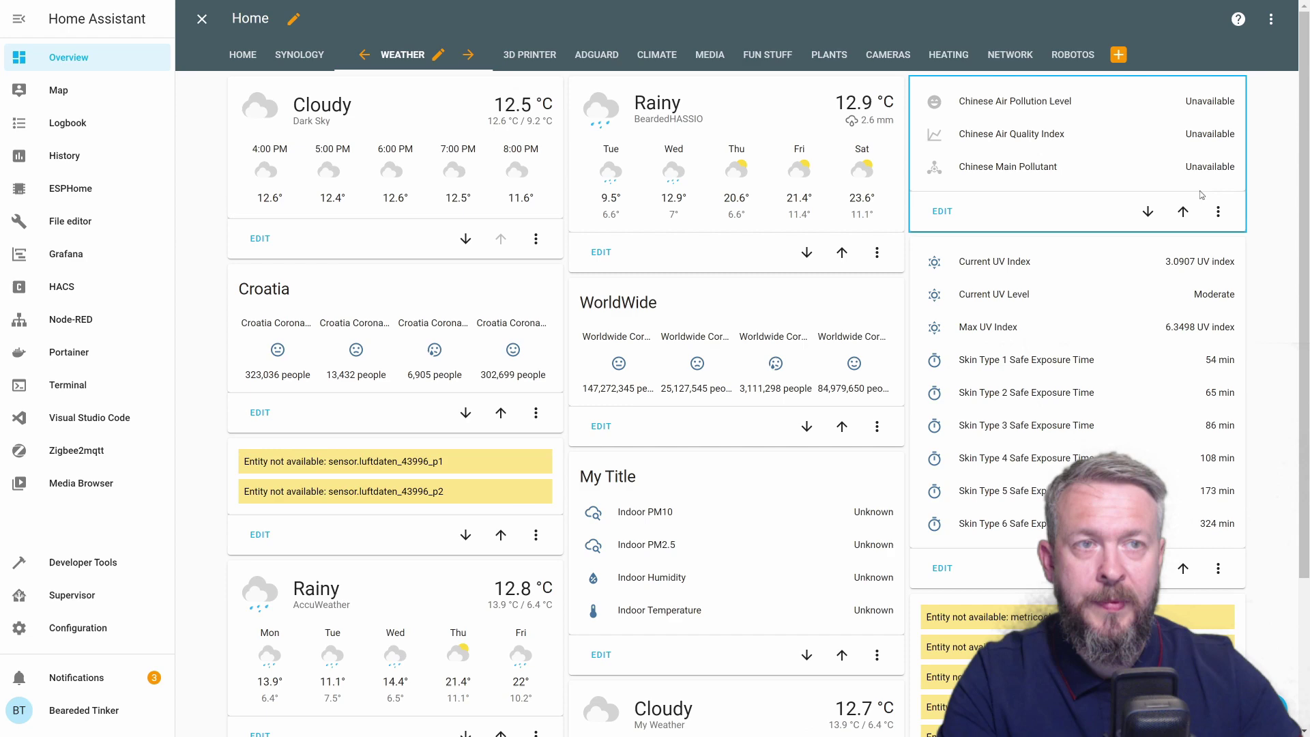
{"action": "left_click", "coordinate": [1242, 709]}
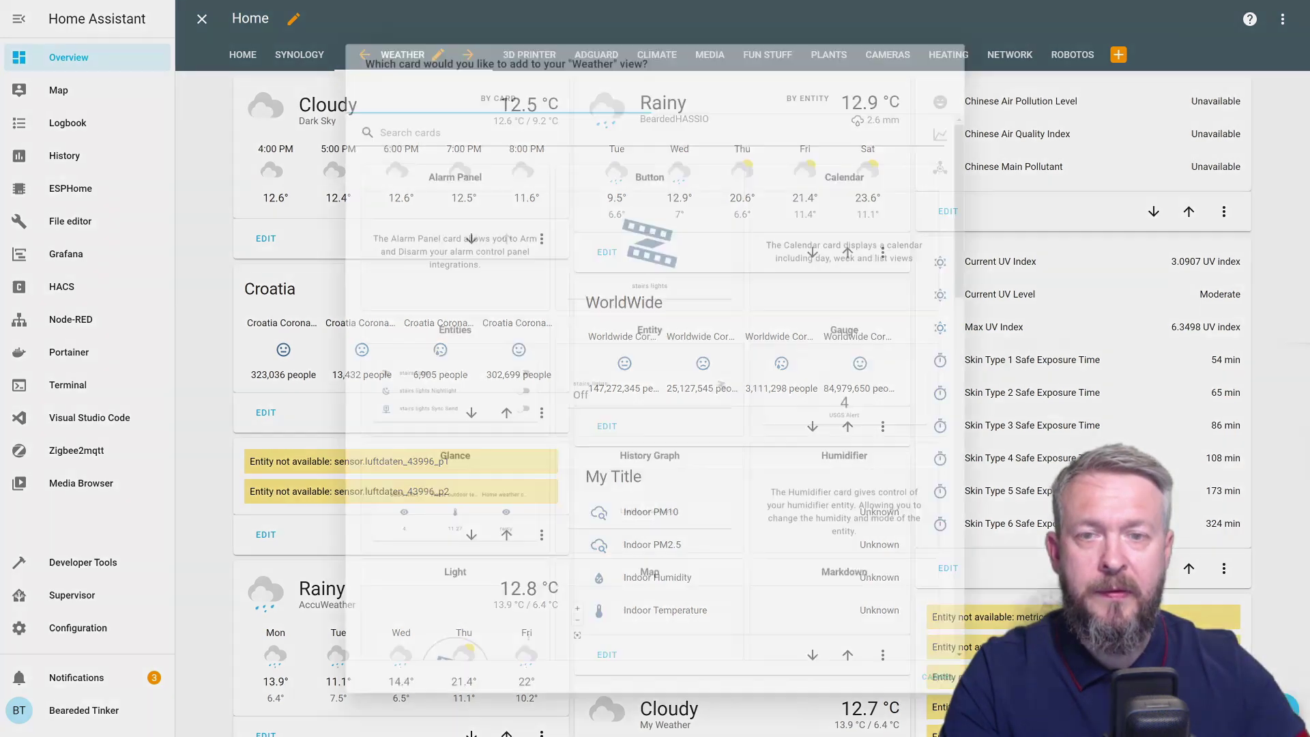
{"action": "type", "text": "webp"}
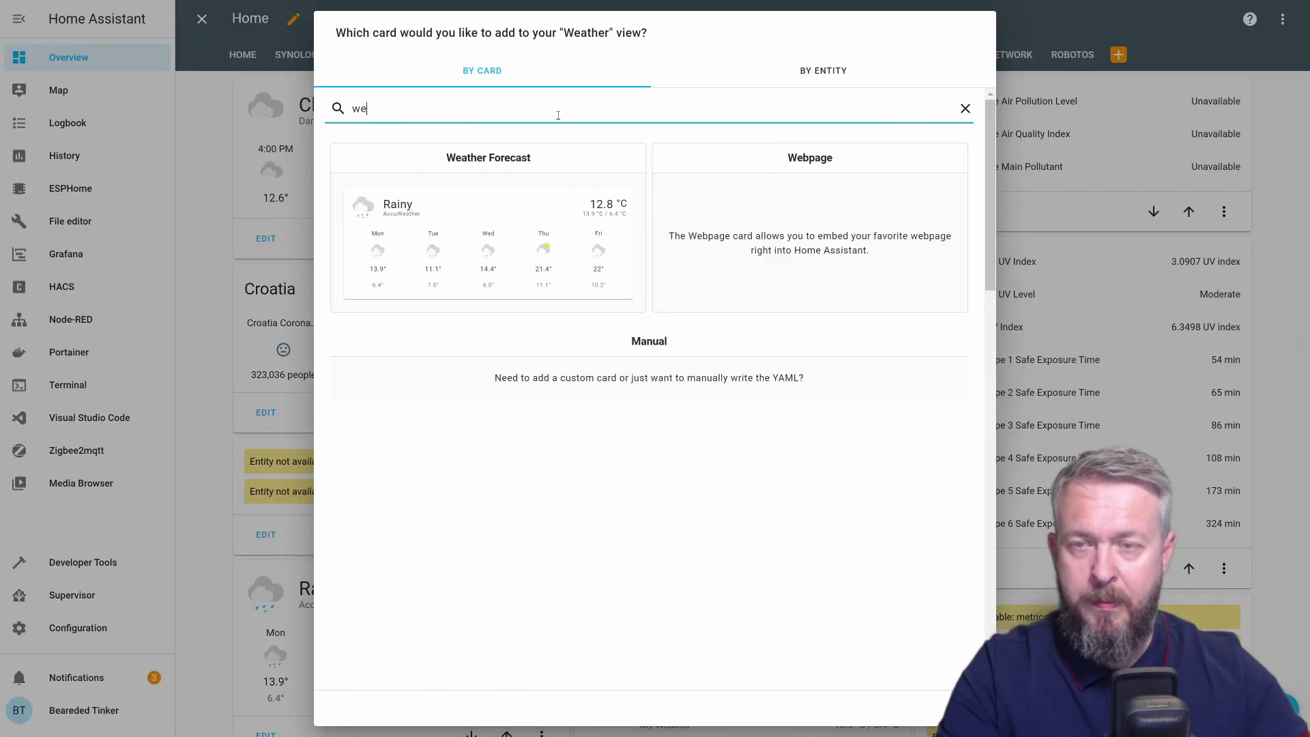
{"action": "left_click", "coordinate": [520, 175]}
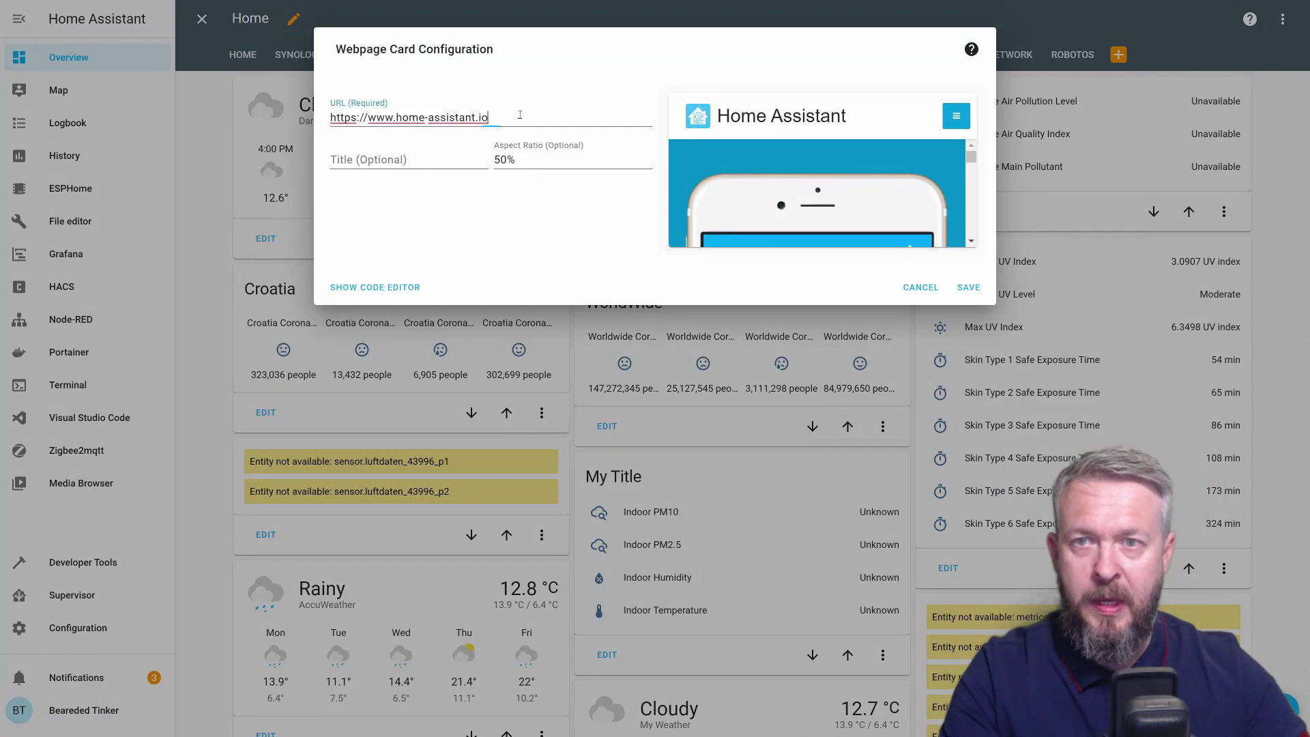
Paste the Windy iframe code as the card URL and trim it to the bare embed2.html address
{"action": "left_click", "coordinate": [520, 115]}
{"action": "key", "text": "ctrl+a"}
{"action": "key", "text": "ctrl+v"}
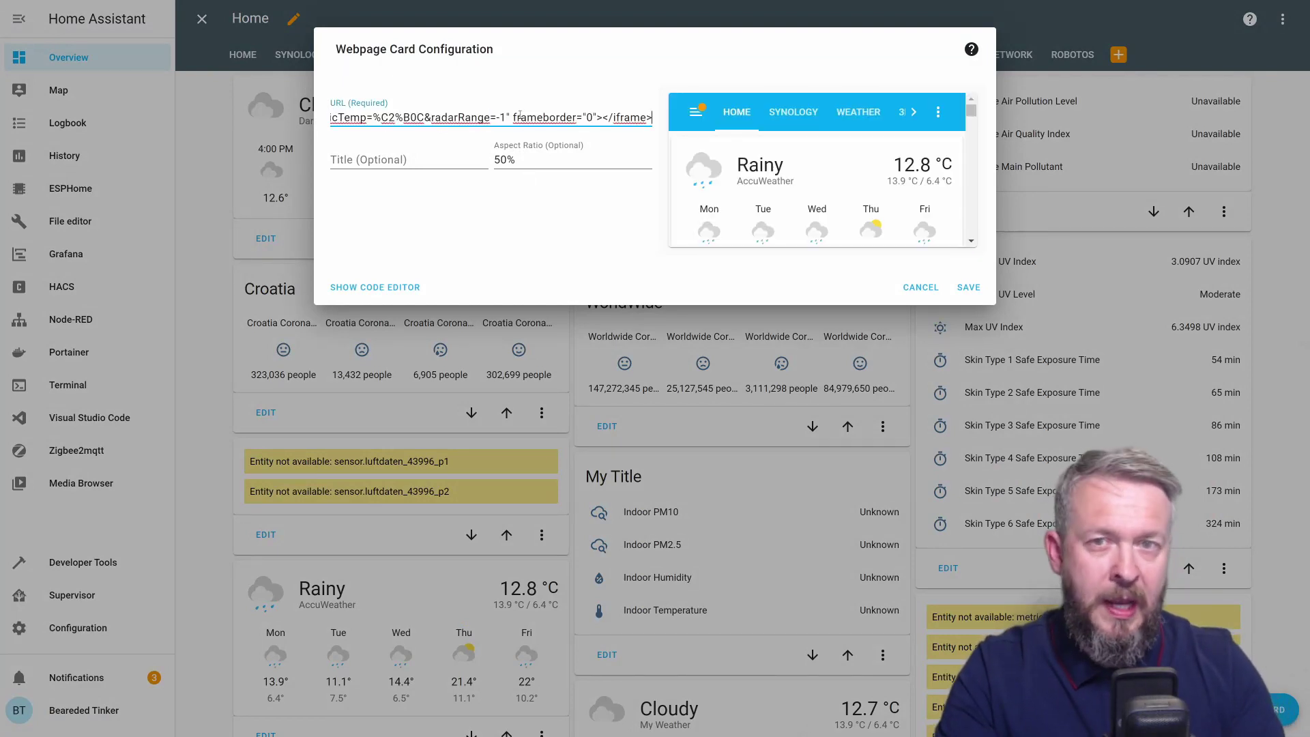
{"action": "key", "text": "shift+Left"}
{"action": "key", "text": "shift+Left"}
{"action": "key", "text": "shift+Left"}
{"action": "key", "text": "shift+Left"}
{"action": "key", "text": "shift+Left"}
{"action": "key", "text": "shift+Left"}
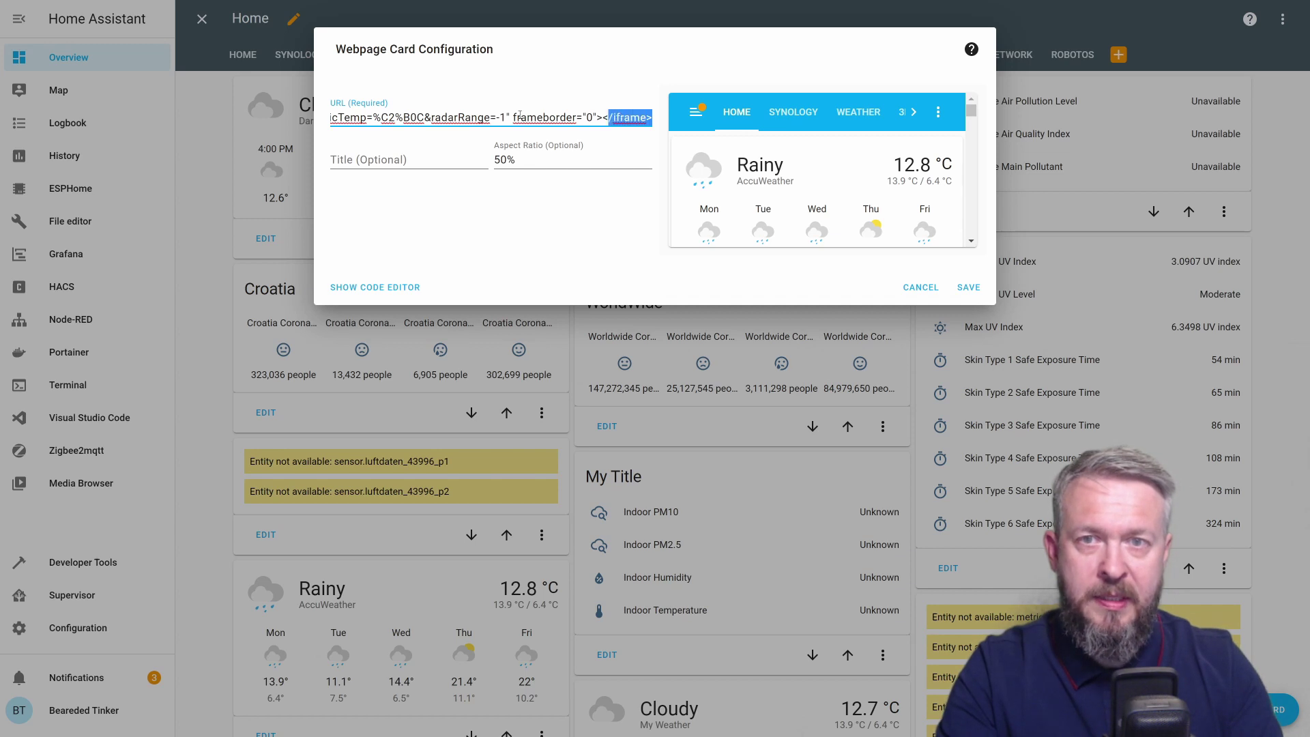
{"action": "key", "text": "shift+Left"}
{"action": "key", "text": "shift+Left"}
{"action": "key", "text": "BackSpace"}
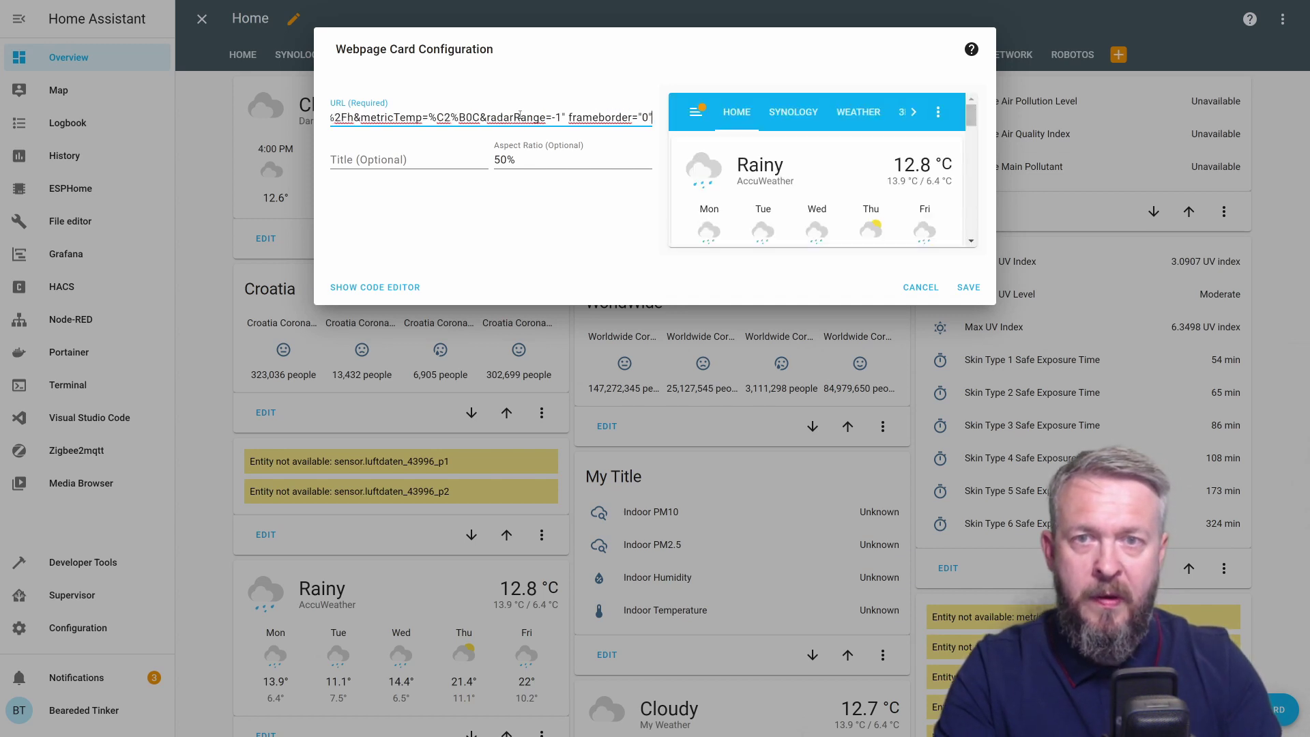
{"action": "key", "text": "Home"}
{"action": "key", "text": "shift+Right"}
{"action": "key", "text": "shift+Right"}
{"action": "key", "text": "shift+Right"}
{"action": "key", "text": "shift+Right"}
{"action": "key", "text": "shift+Right"}
{"action": "key", "text": "shift+Right"}
{"action": "key", "text": "shift+Right"}
{"action": "key", "text": "shift+Right"}
{"action": "key", "text": "shift+Right"}
{"action": "key", "text": "shift+Right"}
{"action": "key", "text": "shift+Right"}
{"action": "key", "text": "shift+Right"}
{"action": "key", "text": "shift+Right"}
{"action": "key", "text": "shift+Right"}
{"action": "key", "text": "shift+Right"}
{"action": "key", "text": "shift+Right"}
{"action": "key", "text": "shift+Right"}
{"action": "key", "text": "shift+Right"}
{"action": "key", "text": "shift+Right"}
{"action": "key", "text": "shift+Right"}
{"action": "key", "text": "shift+Right"}
{"action": "key", "text": "shift+Right"}
{"action": "key", "text": "shift+Right"}
{"action": "key", "text": "shift+Right"}
{"action": "key", "text": "shift+Right"}
{"action": "key", "text": "shift+Right"}
{"action": "key", "text": "shift+Right"}
{"action": "key", "text": "shift+Right"}
{"action": "key", "text": "shift+Right"}
{"action": "key", "text": "shift+Right"}
{"action": "key", "text": "shift+Right"}
{"action": "key", "text": "shift+Right"}
{"action": "key", "text": "shift+Right"}
{"action": "key", "text": "shift+Right"}
{"action": "key", "text": "shift+Right"}
{"action": "key", "text": "shift+Right"}
{"action": "key", "text": "shift+Right"}
{"action": "key", "text": "shift+Right"}
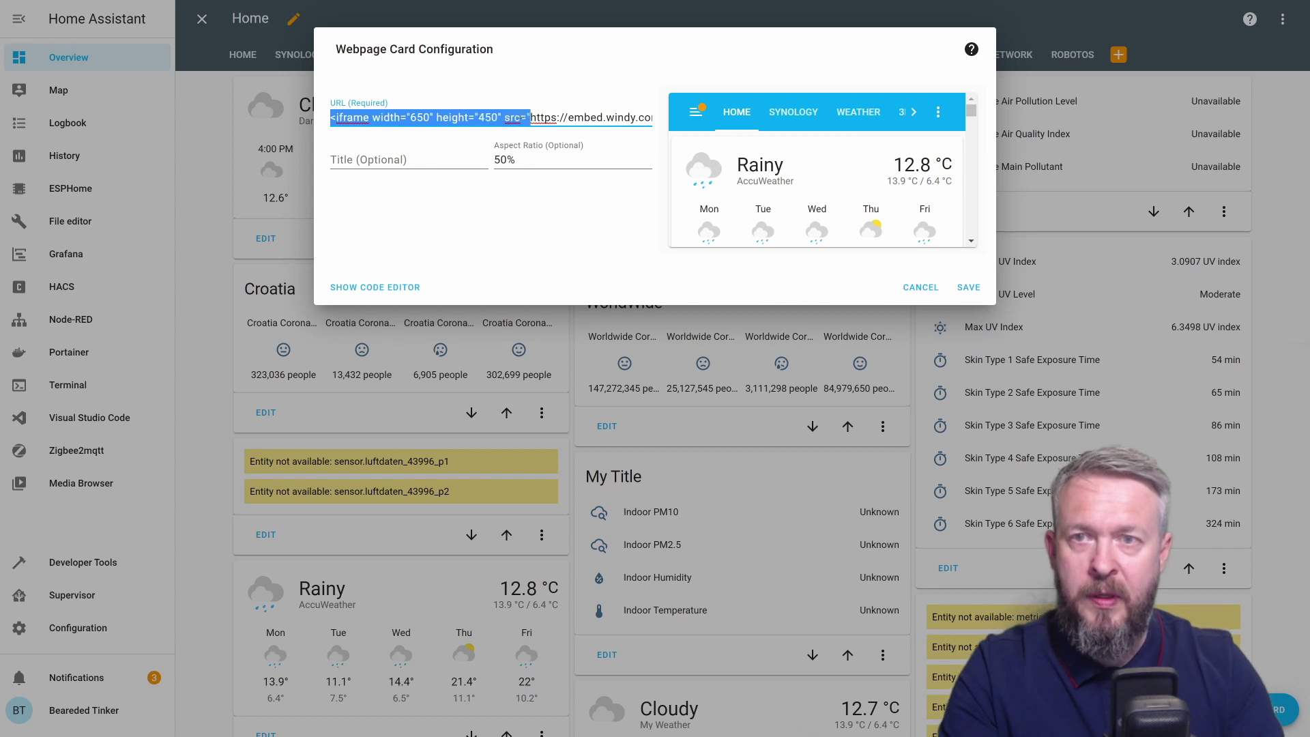
{"action": "key", "text": "BackSpace"}
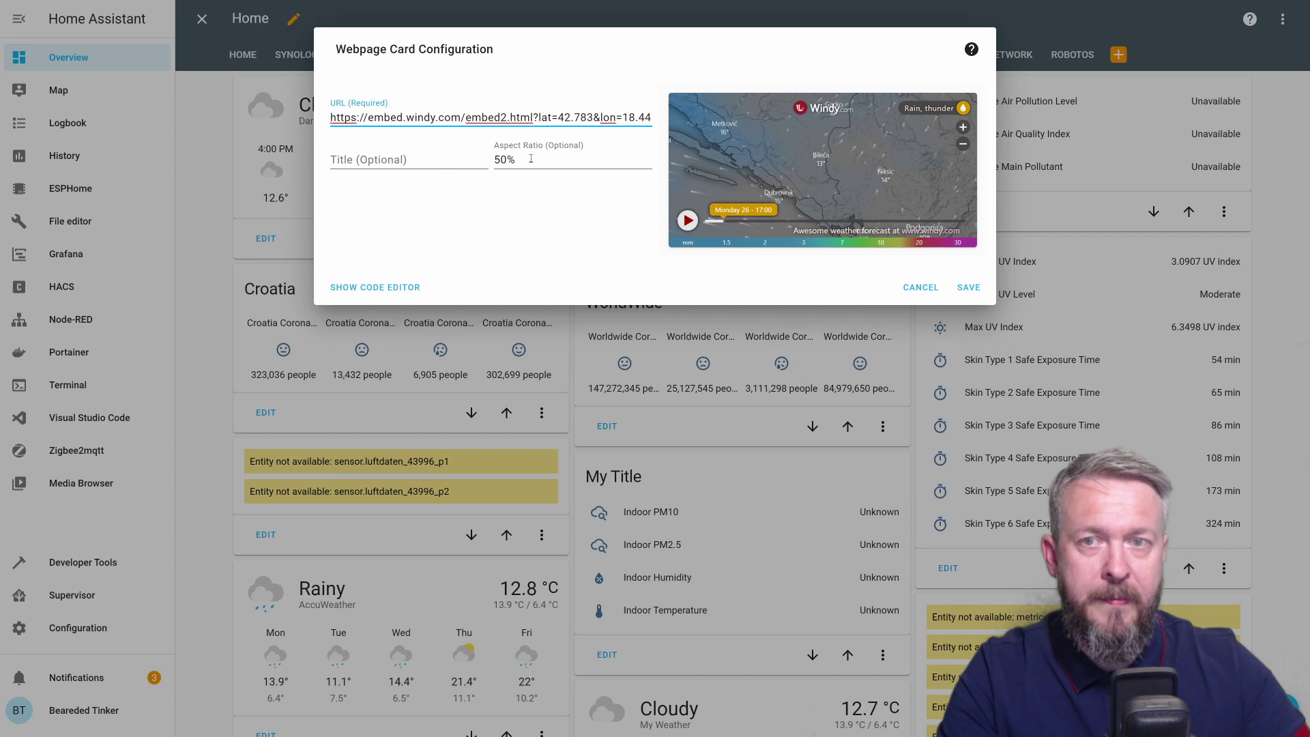
Set the Windy card's aspect ratio to 100%, save it and leave dashboard edit mode
{"action": "left_click_drag", "start_coordinate": [531, 158], "coordinate": [425, 152]}
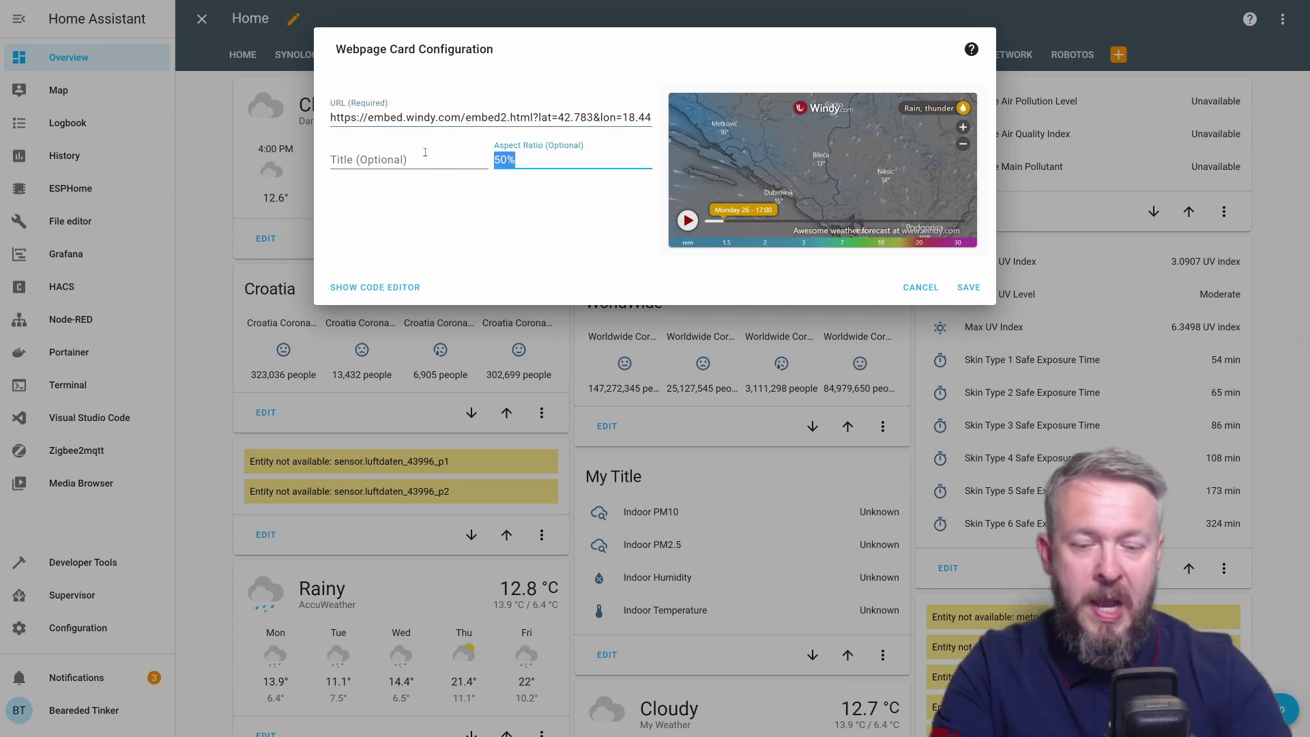
{"action": "type", "text": "75"}
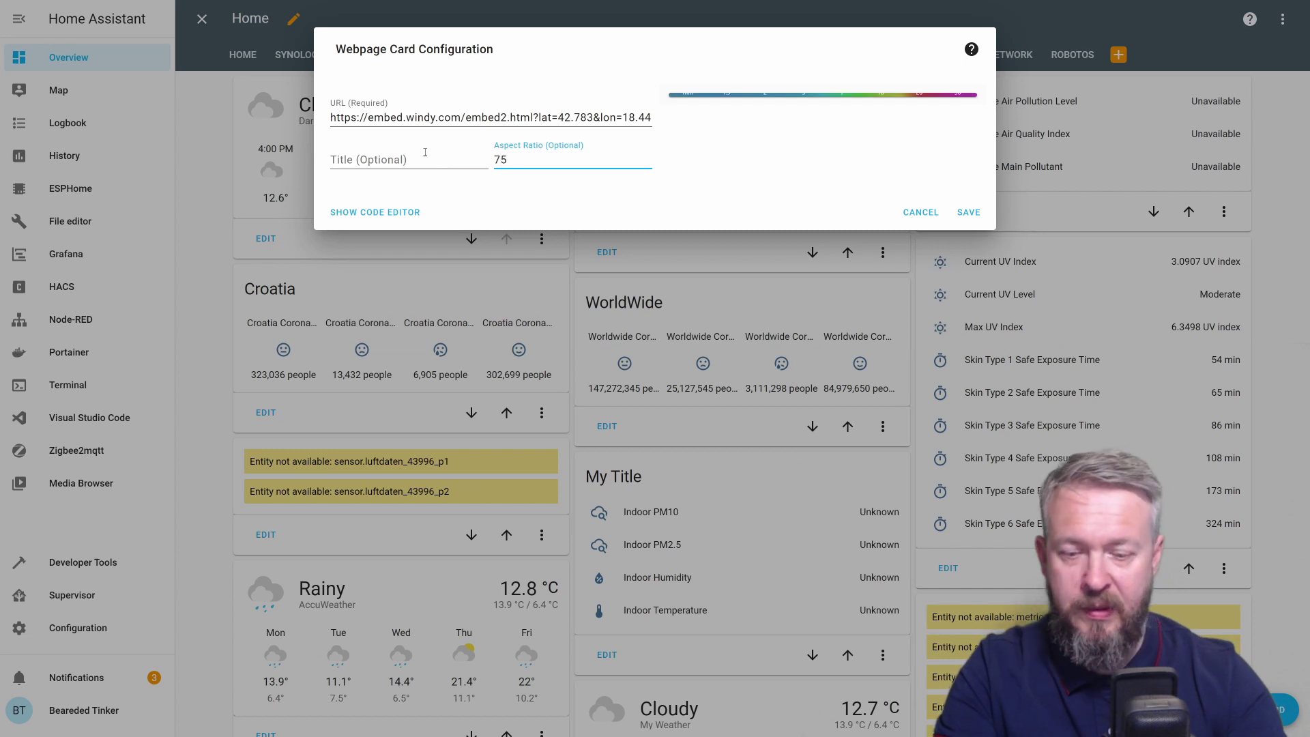
{"action": "type", "text": "%"}
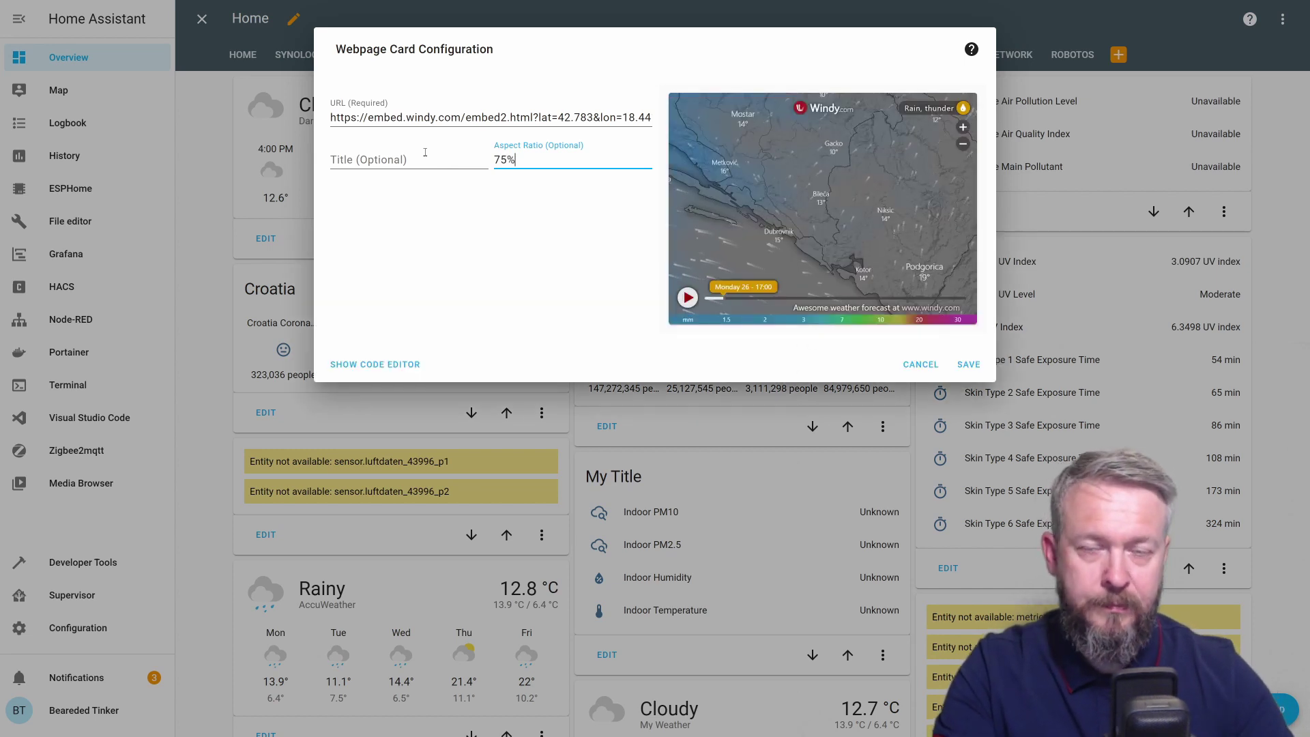
{"action": "left_click_drag", "start_coordinate": [519, 160], "coordinate": [475, 152]}
{"action": "type", "text": "100%"}
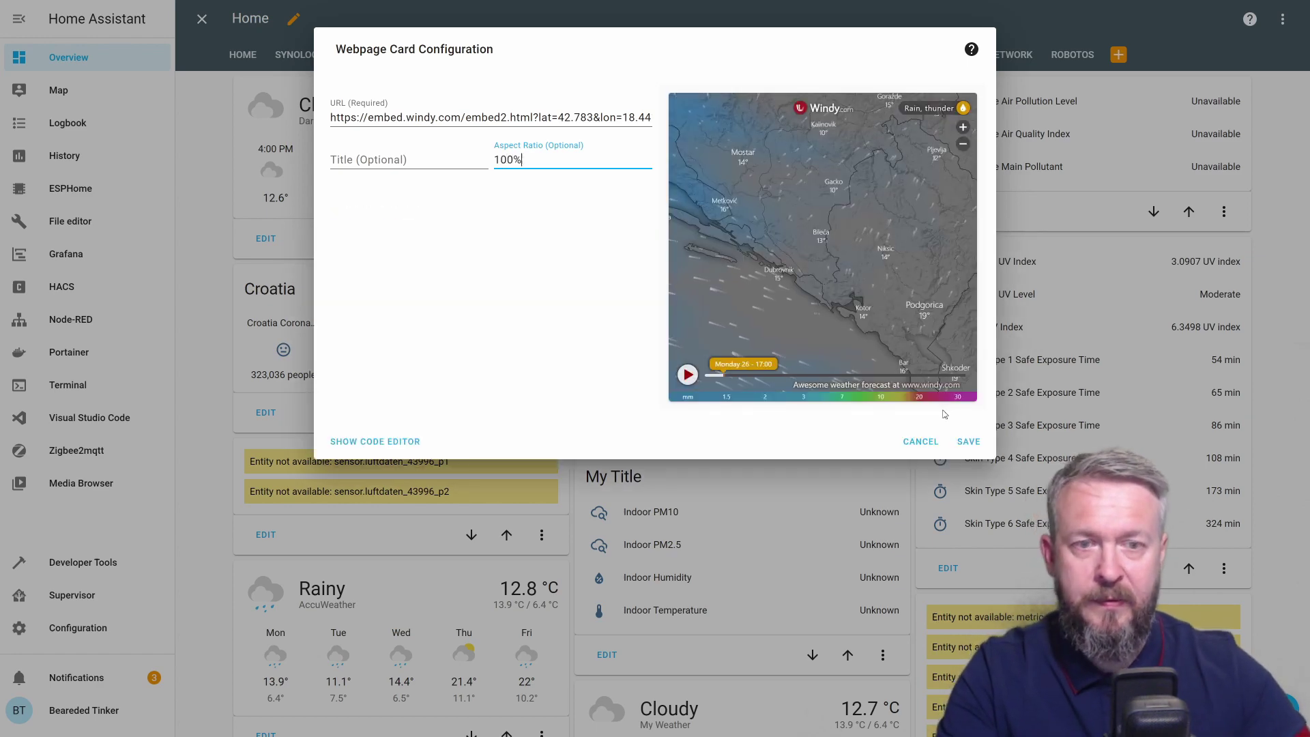
{"action": "left_click", "coordinate": [980, 451]}
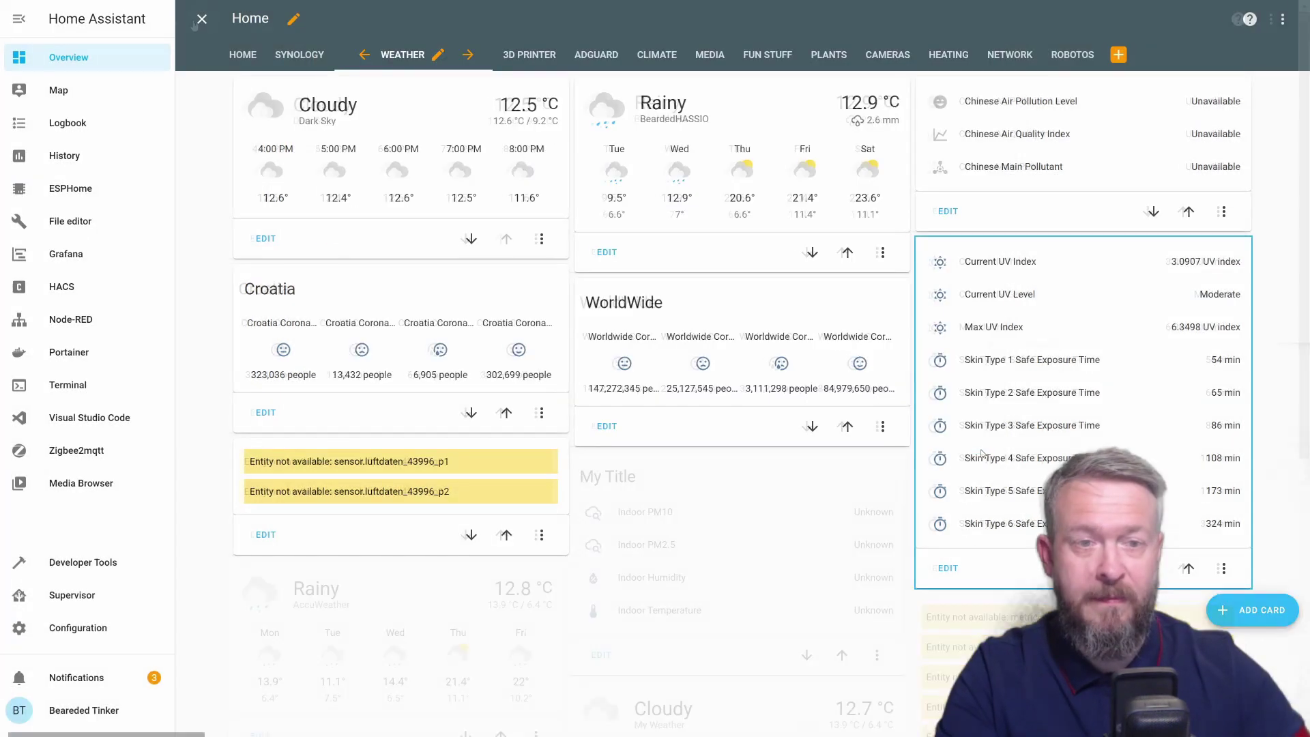
{"action": "left_click", "coordinate": [202, 18]}
{"action": "scroll", "coordinate": [207, 128], "scroll_direction": "down", "scroll_amount": 3}
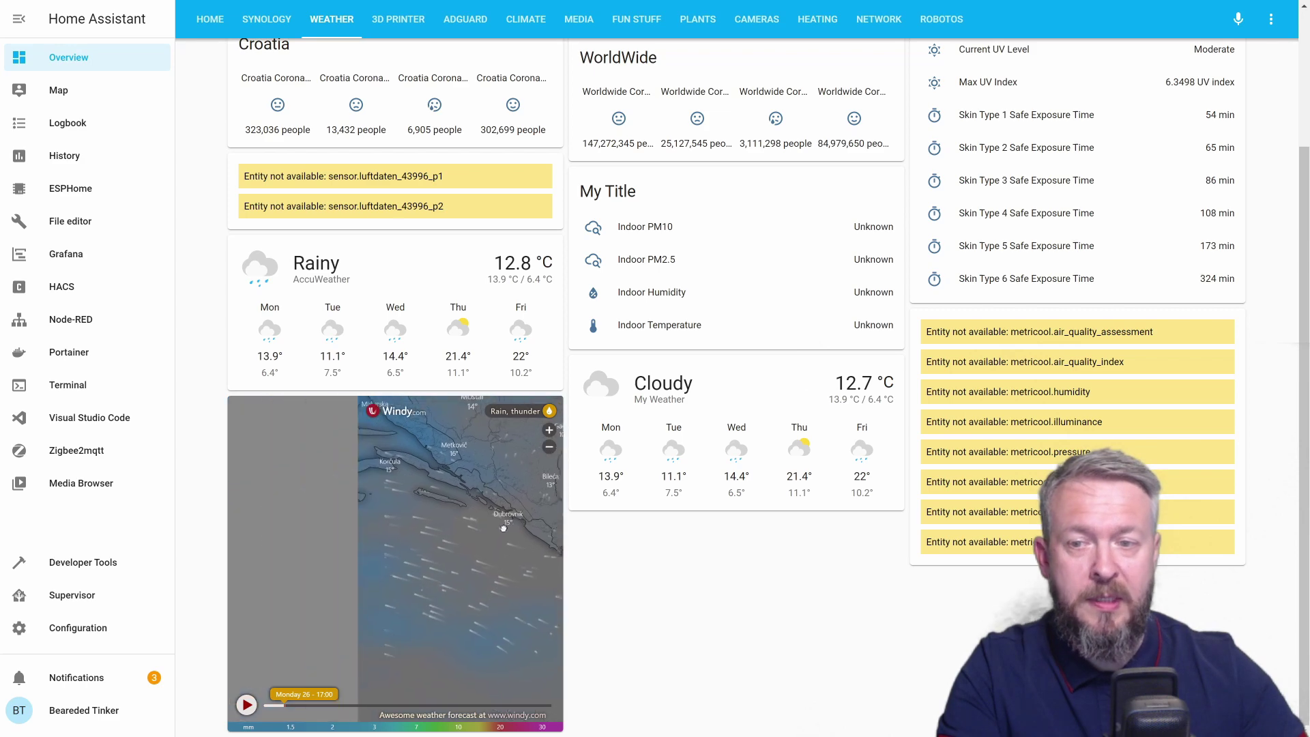
{"action": "left_click_drag", "start_coordinate": [343, 602], "coordinate": [407, 551]}
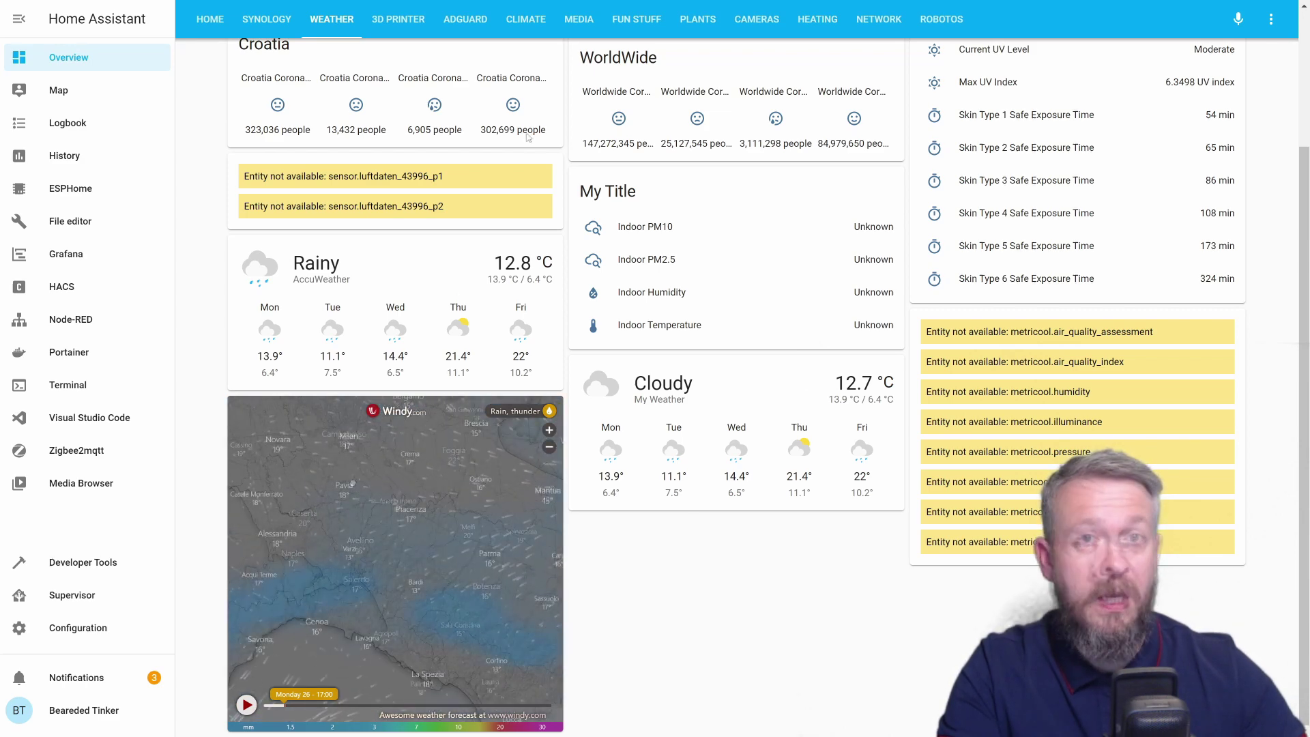
{"action": "left_click", "coordinate": [401, 19]}
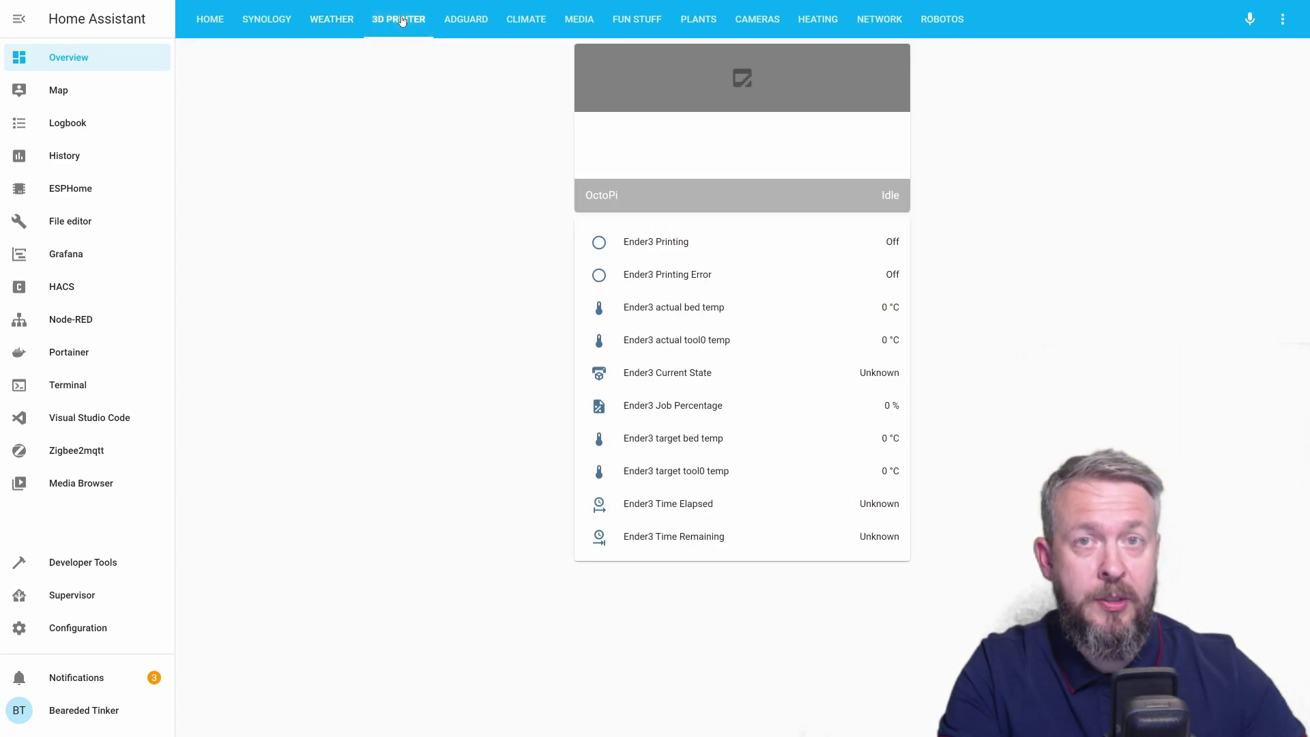
{"action": "scroll", "coordinate": [384, 566], "scroll_direction": "down", "scroll_amount": 3}
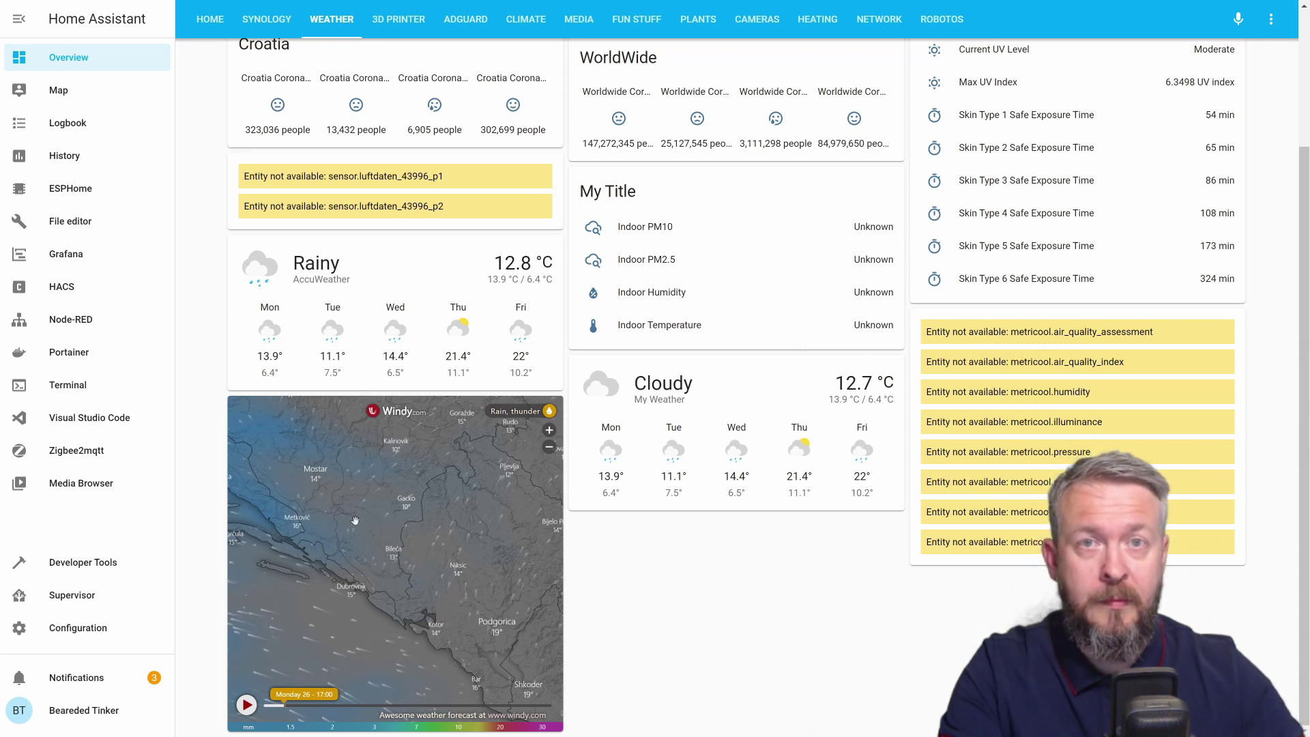
{"action": "left_click", "coordinate": [549, 430]}
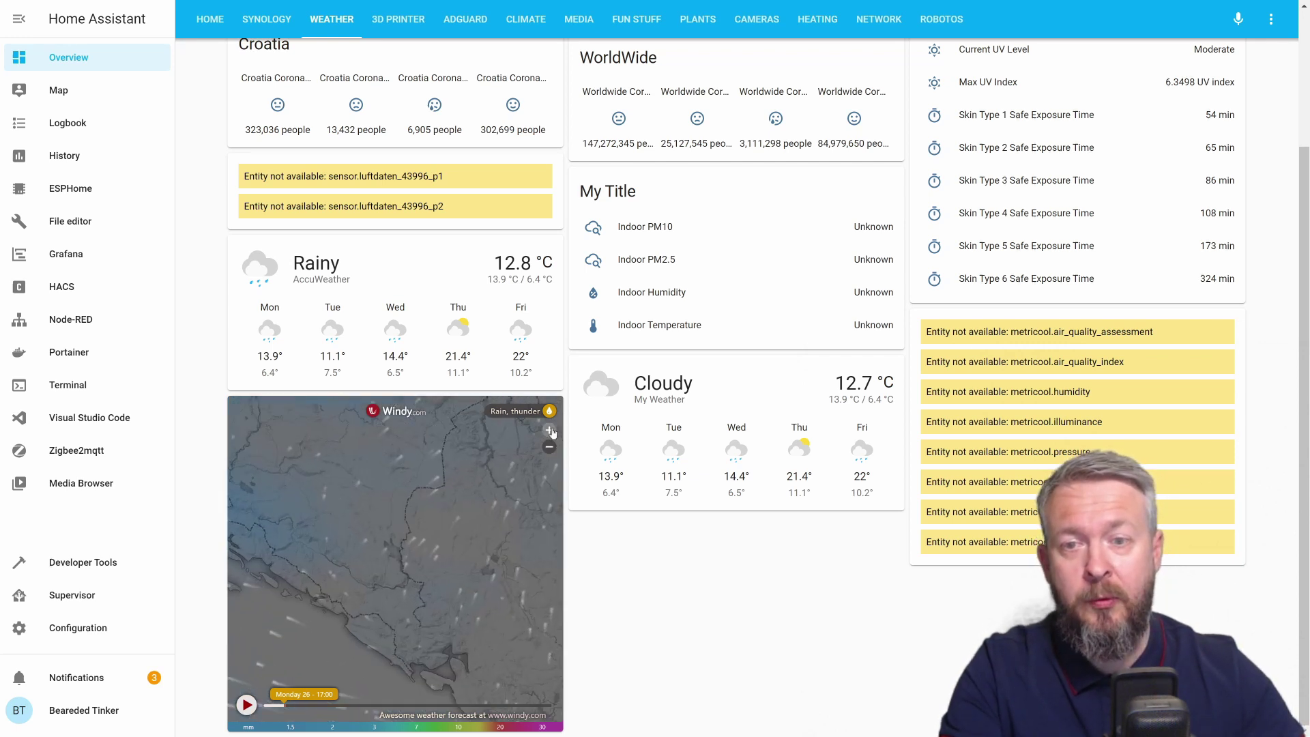
{"action": "left_click", "coordinate": [549, 446]}
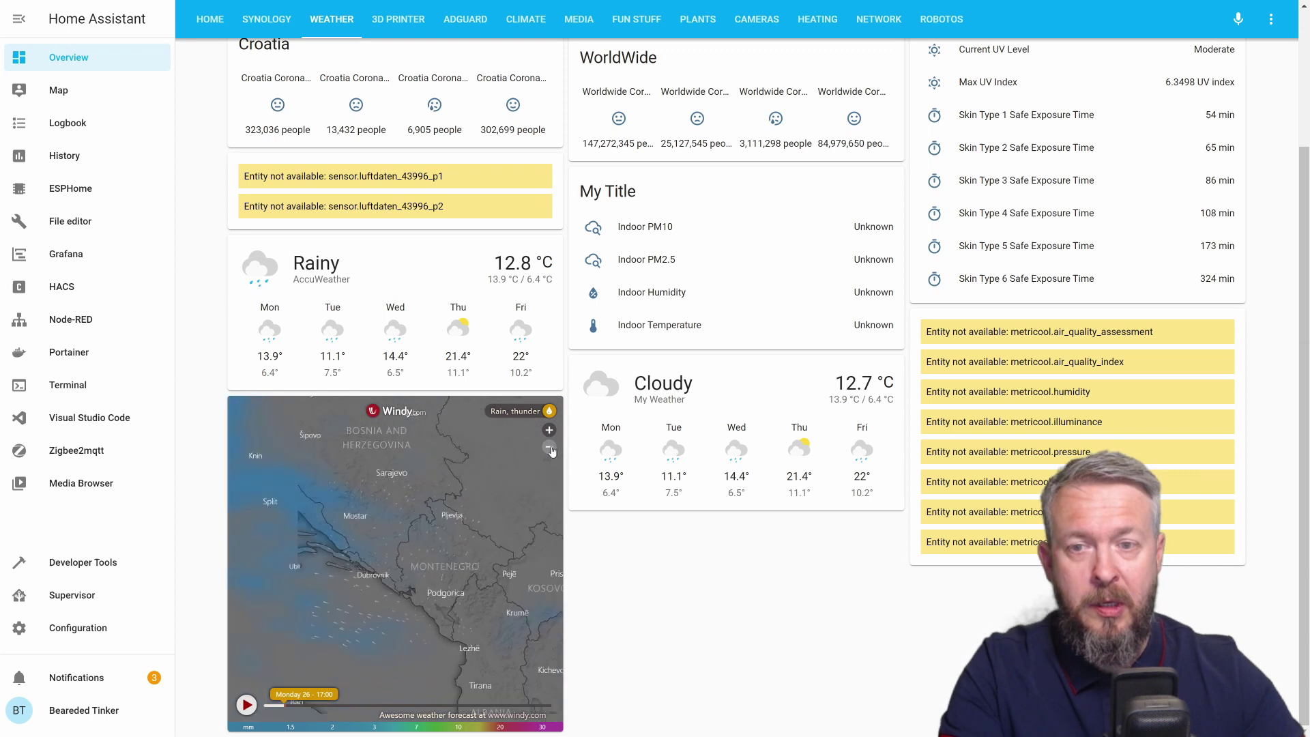
{"action": "left_click", "coordinate": [546, 413]}
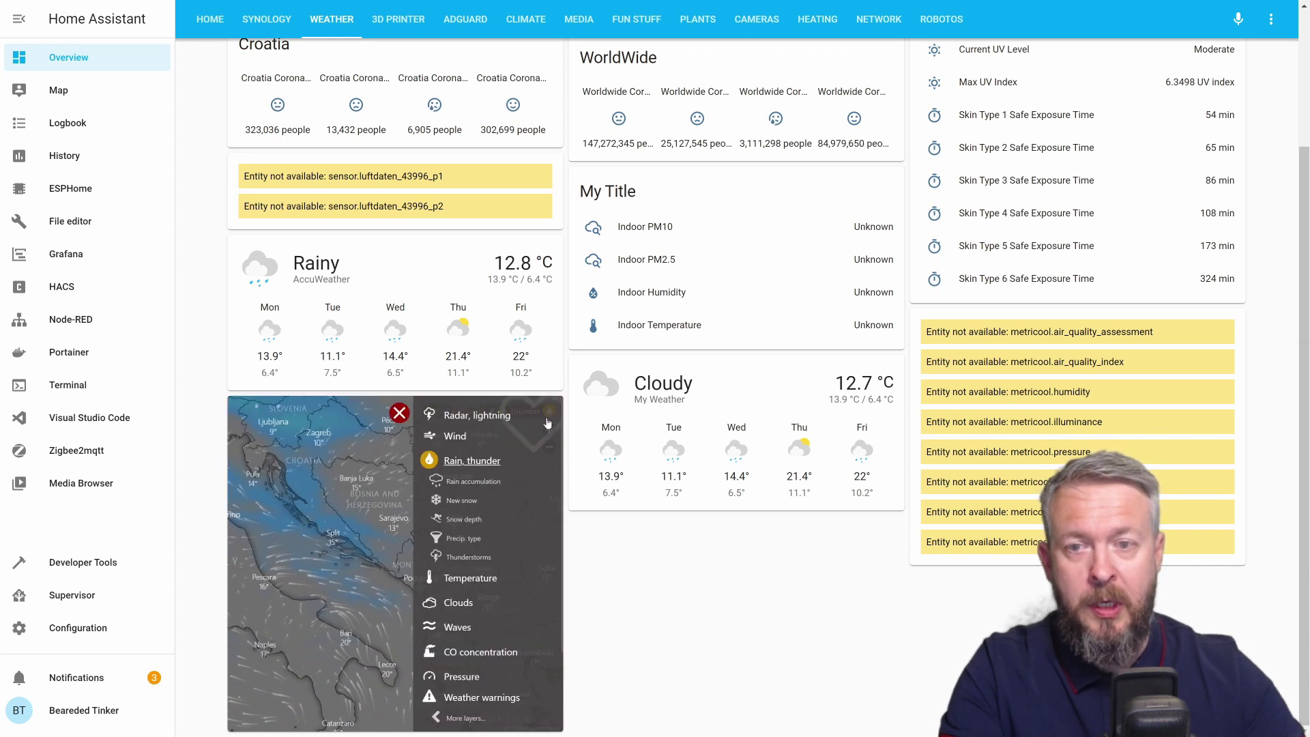
{"action": "left_click", "coordinate": [467, 501]}
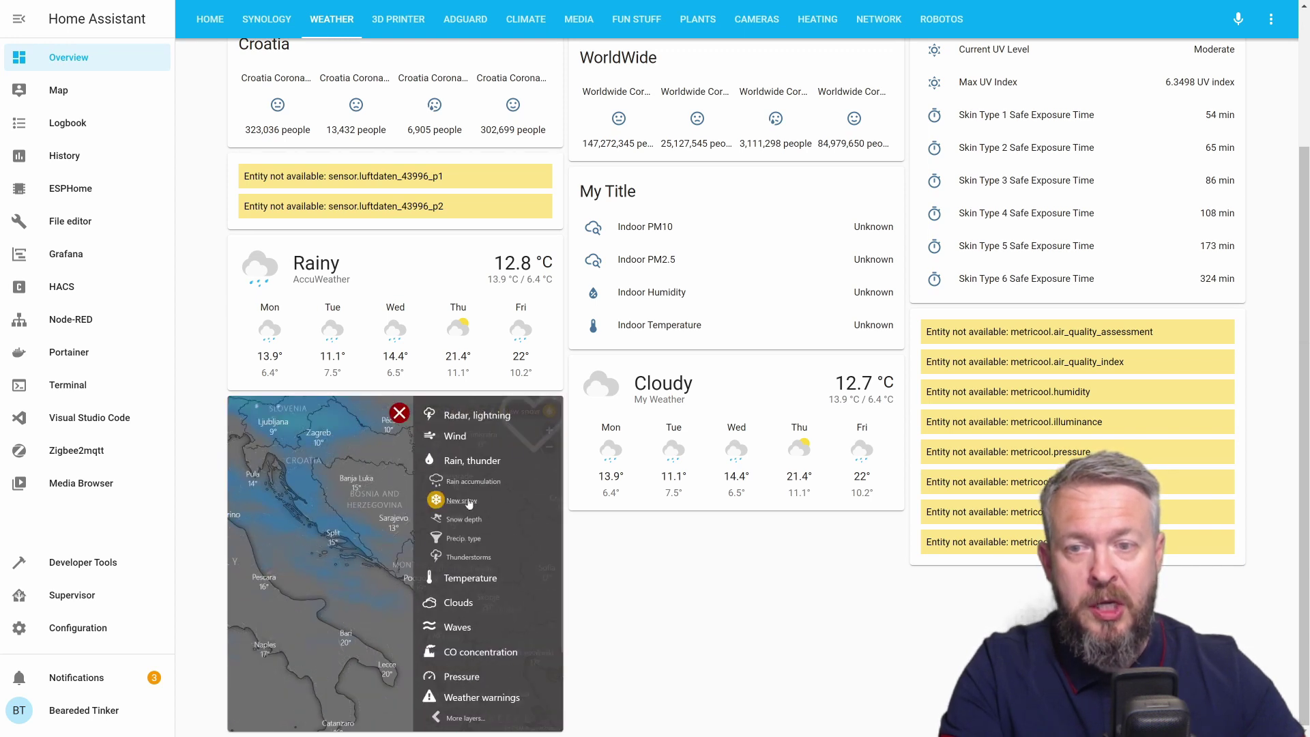
{"action": "left_click", "coordinate": [362, 478]}
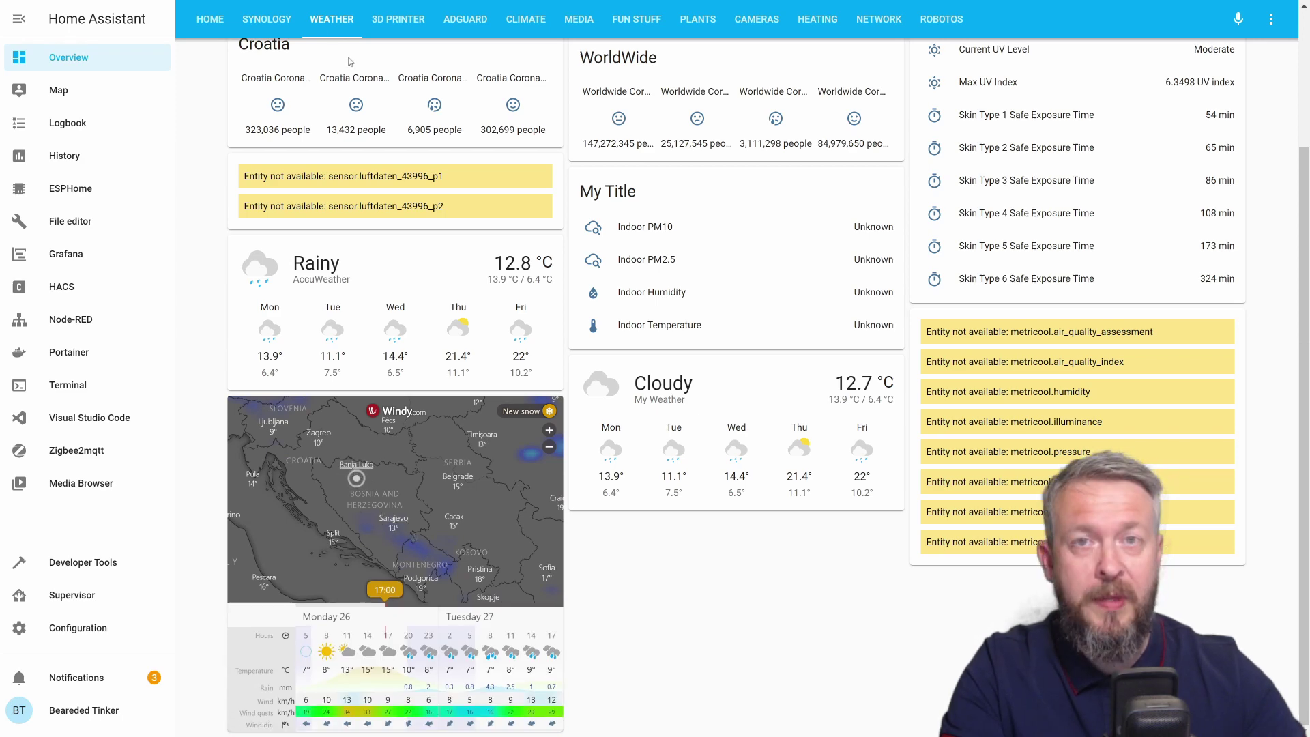
{"action": "left_click", "coordinate": [266, 19]}
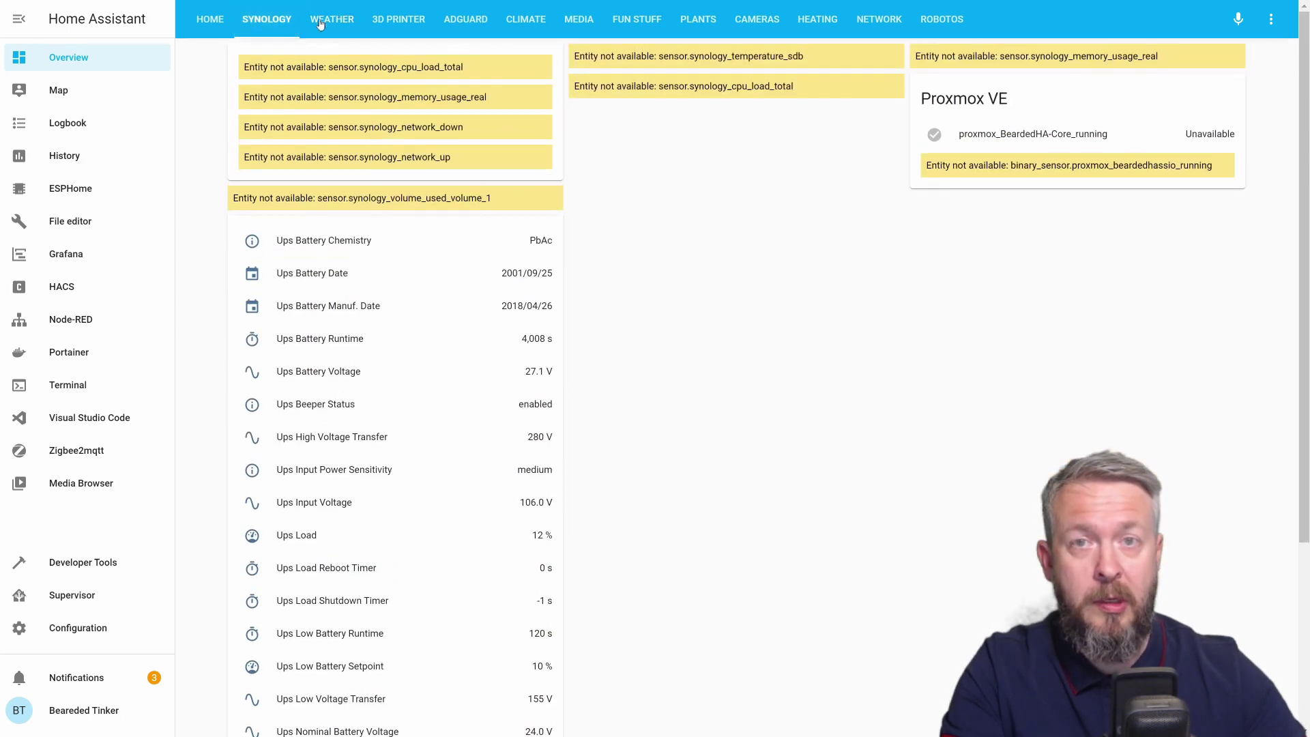
{"action": "left_click", "coordinate": [321, 23]}
{"action": "scroll", "coordinate": [328, 518], "scroll_direction": "down", "scroll_amount": 3}
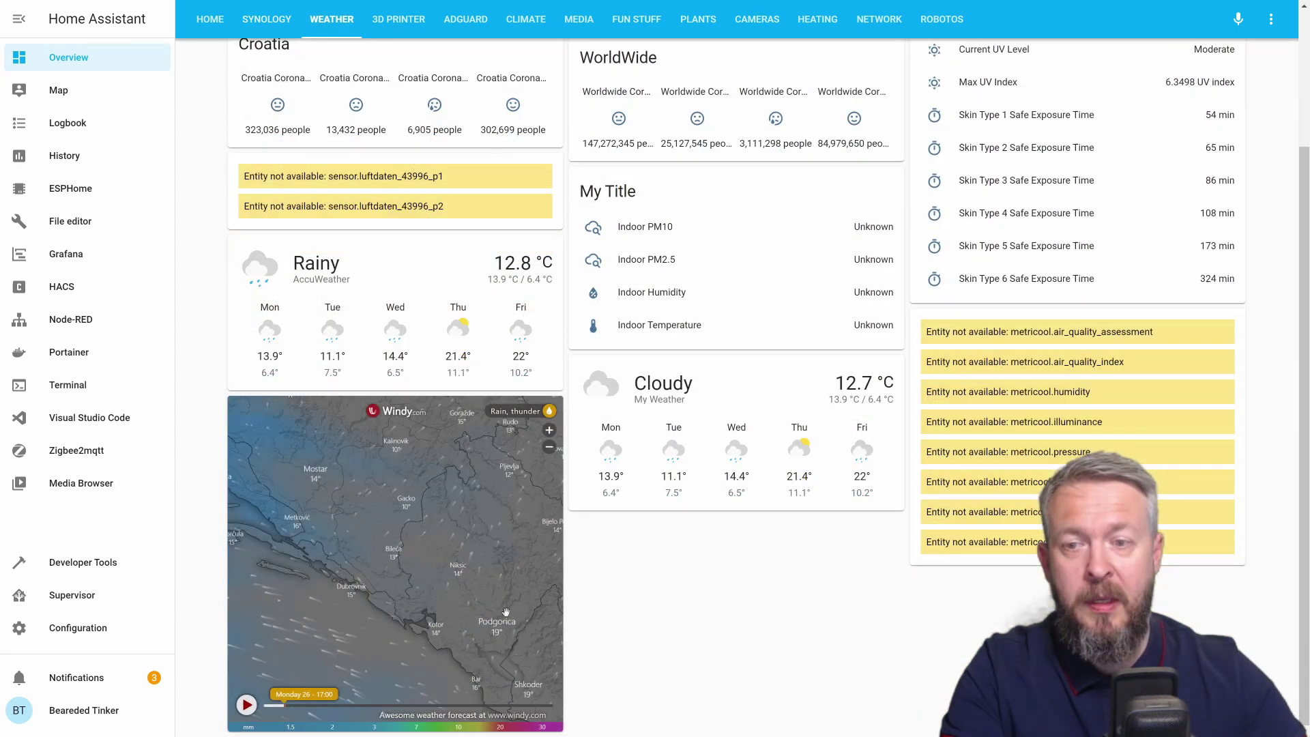